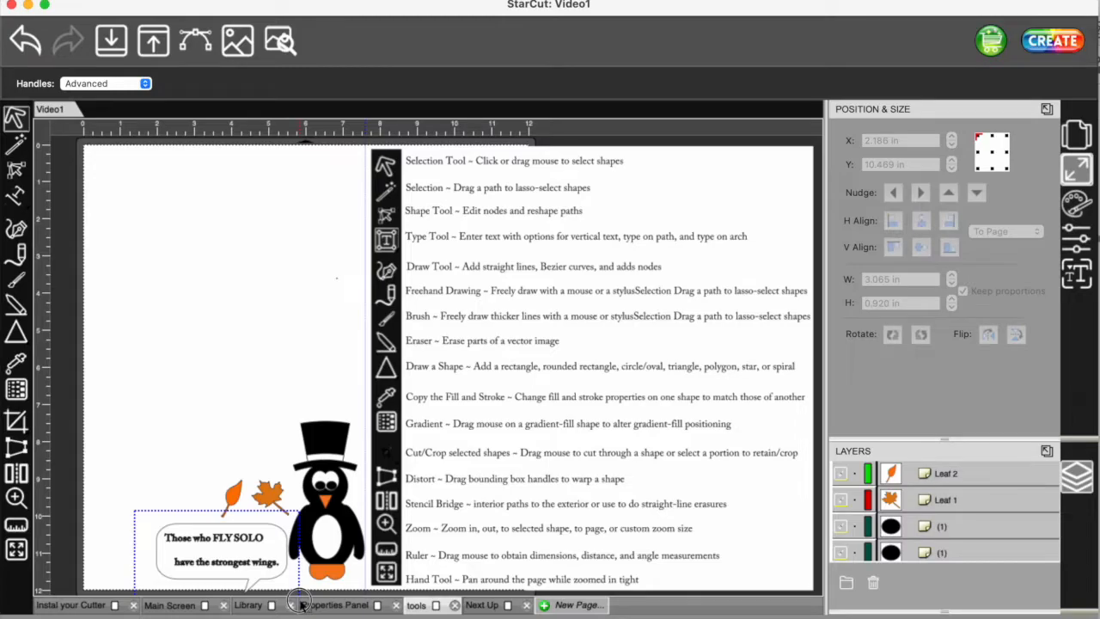
Group the speech bubble beside the penguin with the quotation text inside it.
{"action": "left_click_drag", "start_coordinate": [300, 602], "coordinate": [302, 605]}
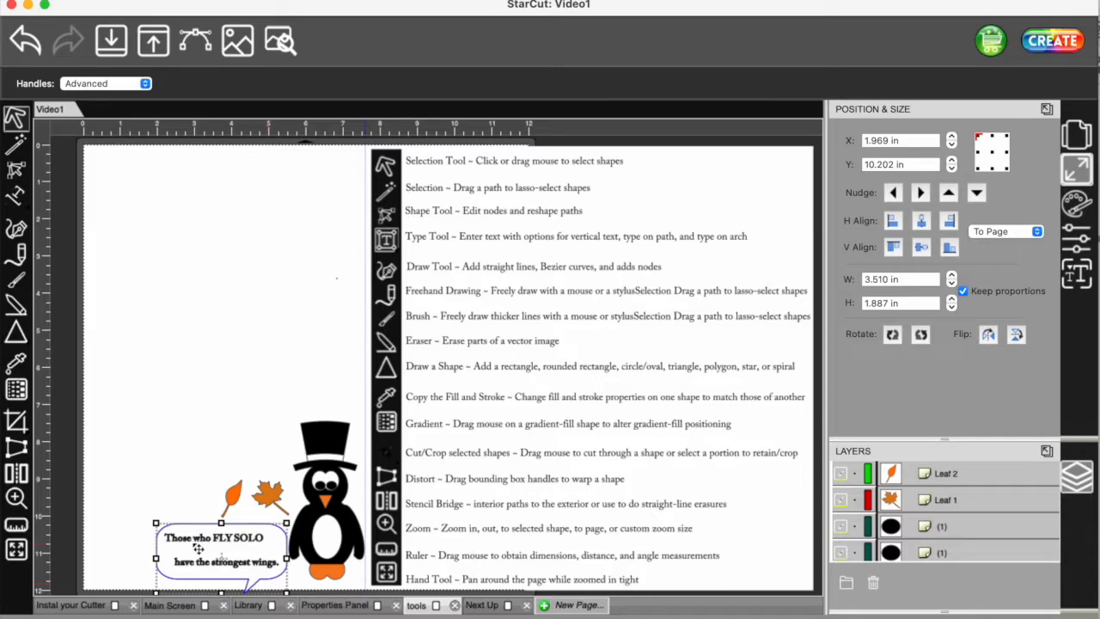
{"action": "scroll", "coordinate": [964, 529], "scroll_direction": "down", "scroll_amount": 2}
{"action": "scroll", "coordinate": [964, 529], "scroll_direction": "down", "scroll_amount": 5}
{"action": "scroll", "coordinate": [965, 529], "scroll_direction": "up", "scroll_amount": 4}
{"action": "left_click_drag", "start_coordinate": [1052, 510], "coordinate": [1057, 514]}
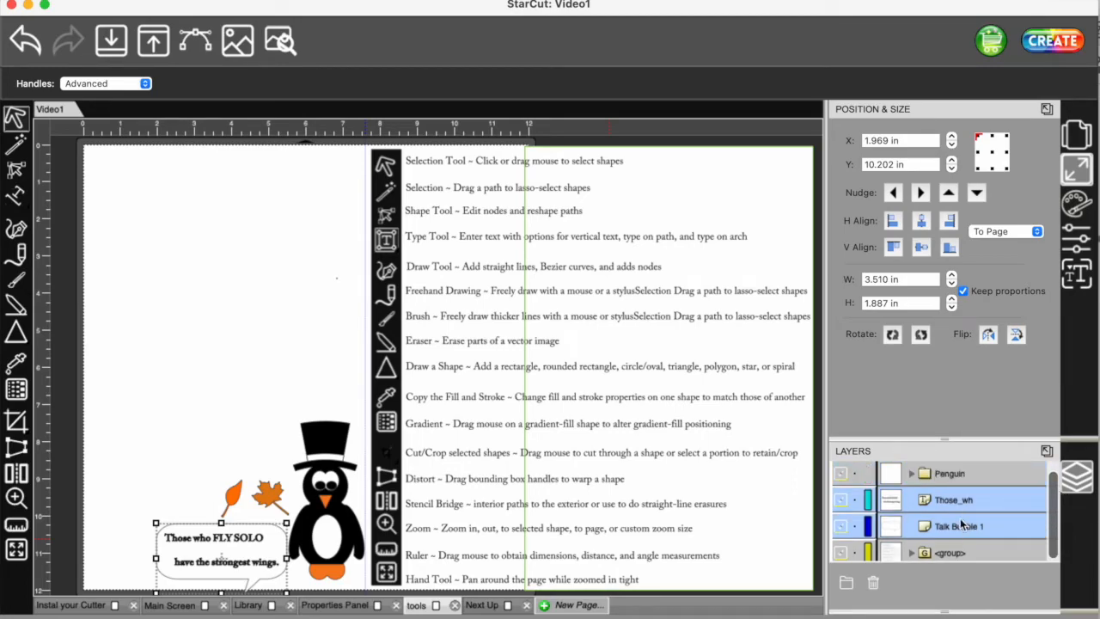
{"action": "right_click", "coordinate": [249, 565]}
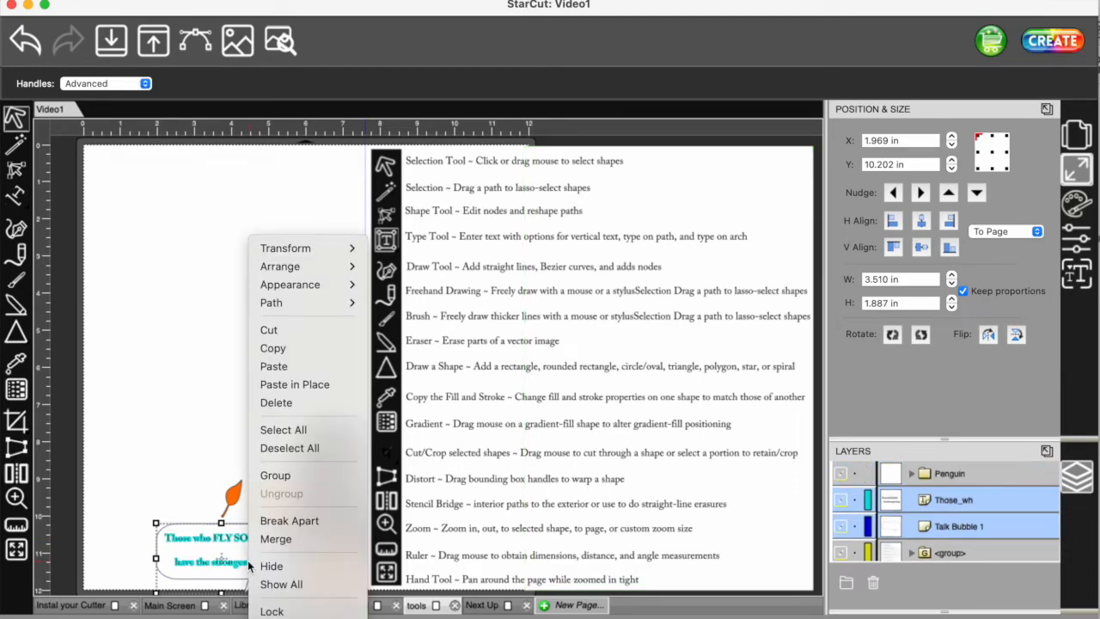
{"action": "left_click", "coordinate": [291, 486]}
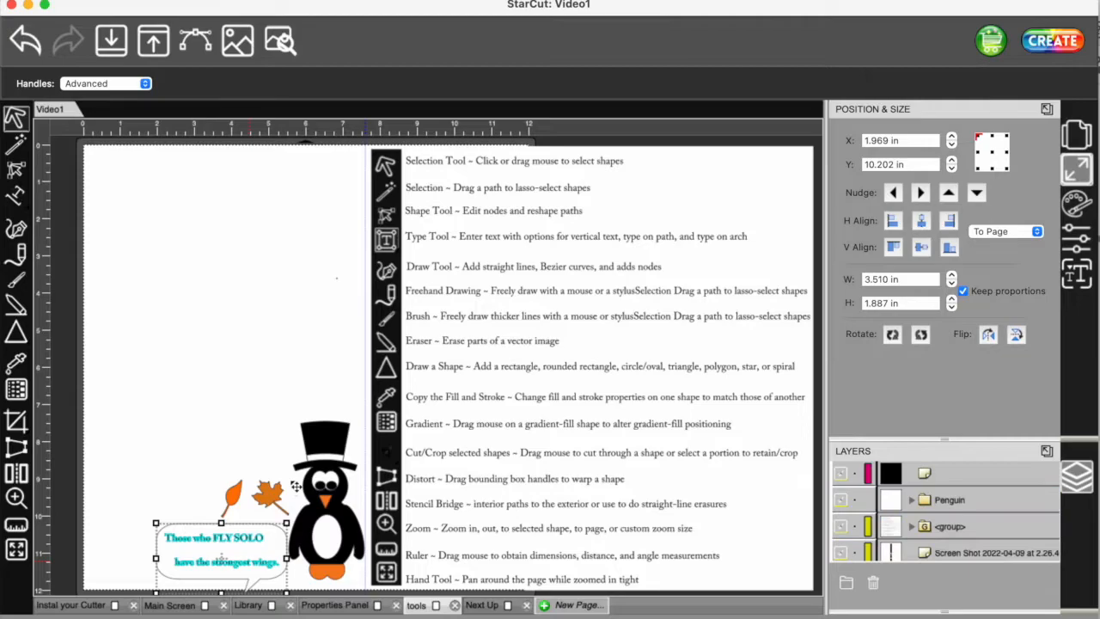
Move the grouped speech bubble up the page, above the leaves and the penguin's hat.
{"action": "left_click_drag", "start_coordinate": [185, 552], "coordinate": [215, 337]}
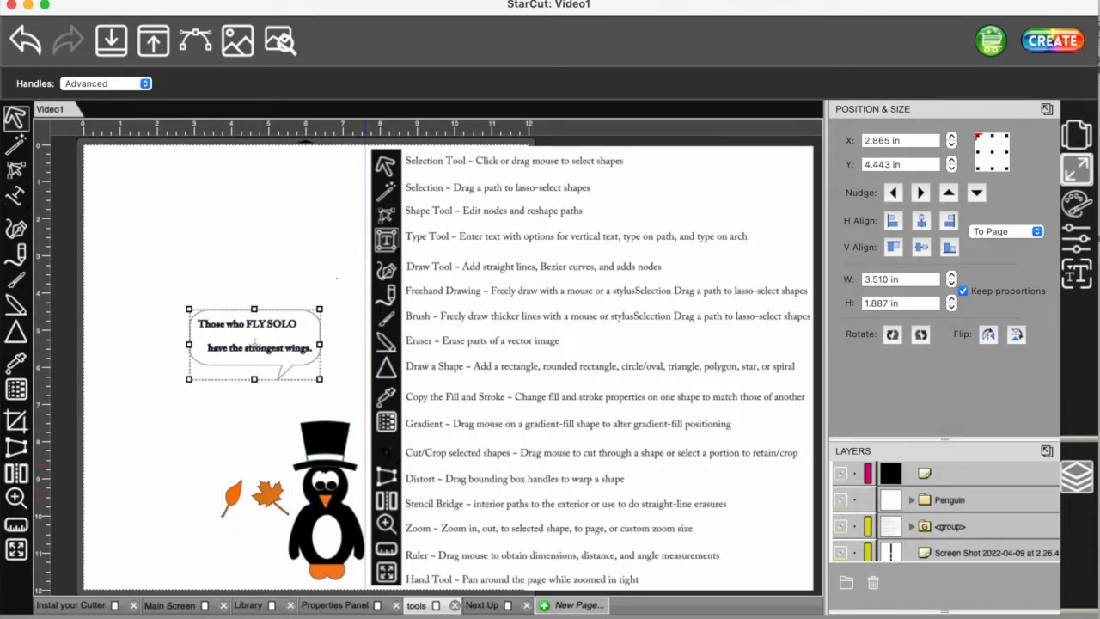
{"action": "left_click", "coordinate": [327, 444]}
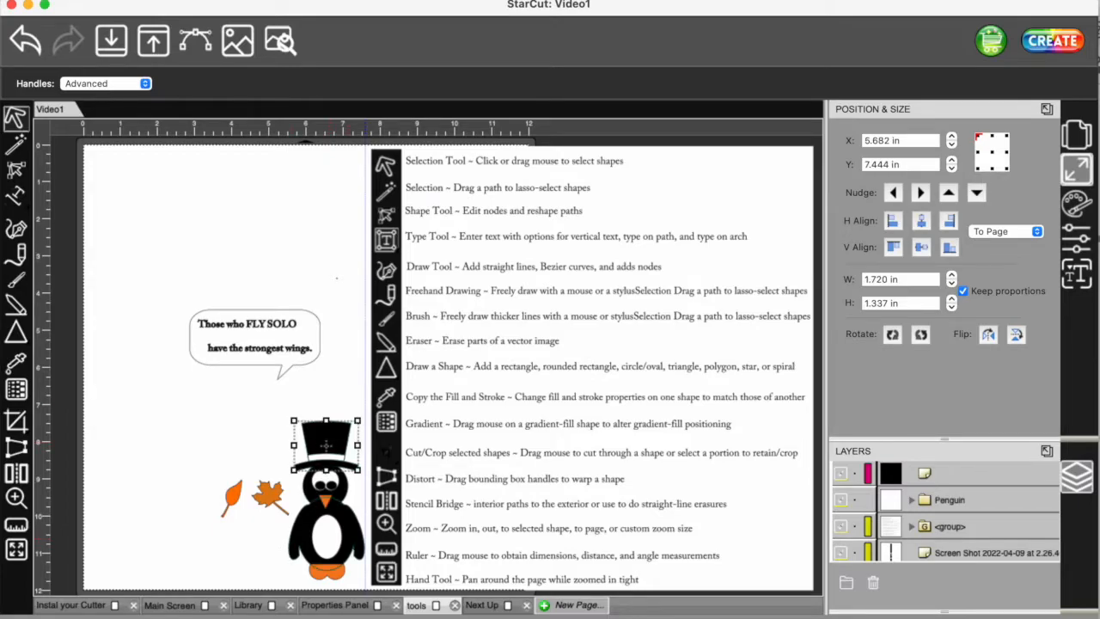
{"action": "left_click", "coordinate": [279, 406]}
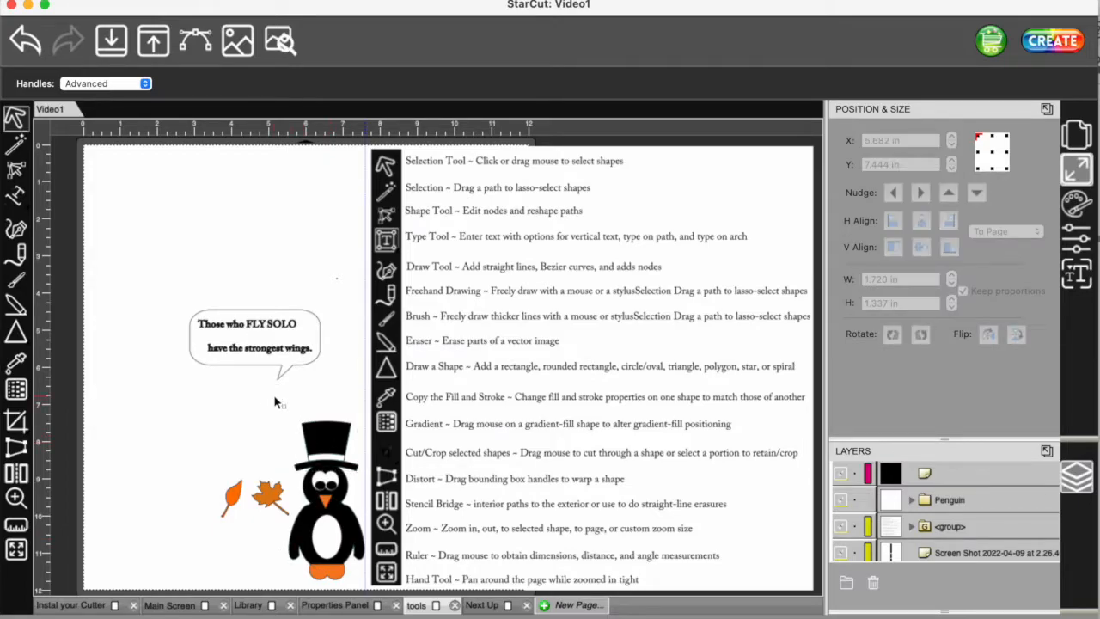
Lasso-select all parts of the penguin including its hat and group them.
{"action": "left_click", "coordinate": [17, 146]}
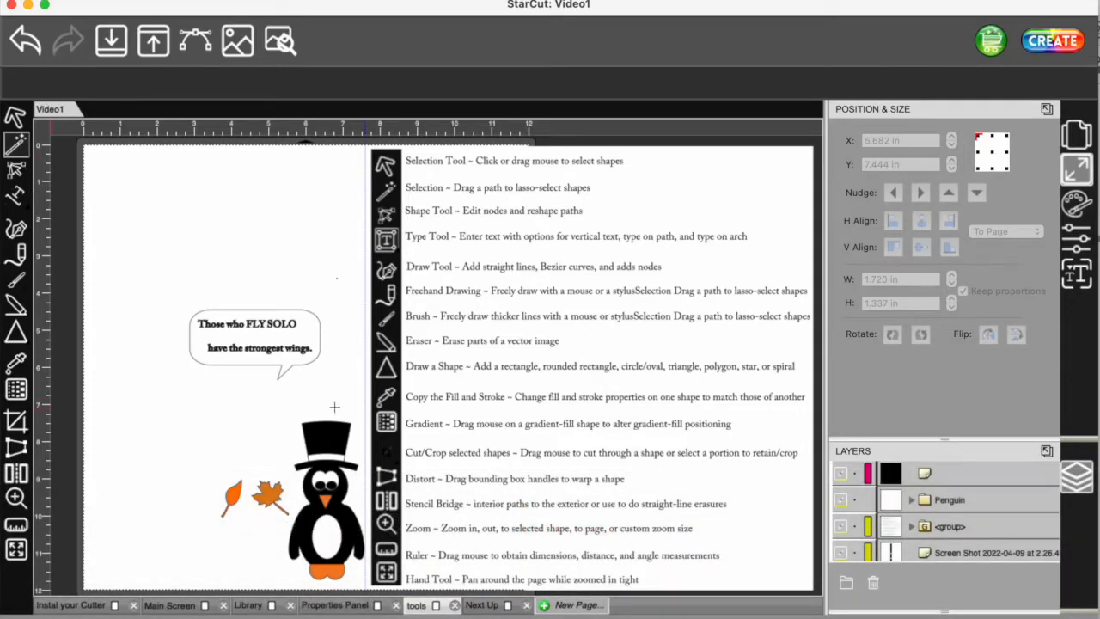
{"action": "mouse_move", "coordinate": [334, 406]}
{"action": "left_mouse_down"}
{"action": "mouse_move", "coordinate": [360, 423]}
{"action": "mouse_move", "coordinate": [377, 554]}
{"action": "mouse_move", "coordinate": [357, 589]}
{"action": "mouse_move", "coordinate": [325, 591]}
{"action": "mouse_move", "coordinate": [287, 571]}
{"action": "mouse_move", "coordinate": [277, 535]}
{"action": "mouse_move", "coordinate": [292, 431]}
{"action": "mouse_move", "coordinate": [305, 411]}
{"action": "mouse_move", "coordinate": [332, 405]}
{"action": "left_mouse_up"}
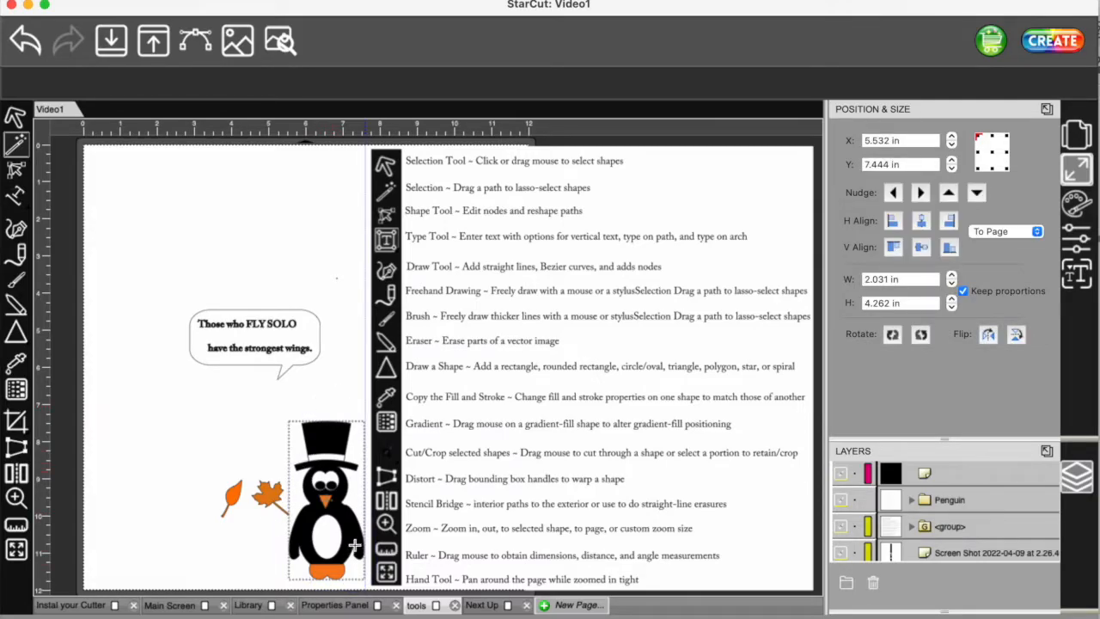
{"action": "right_click", "coordinate": [327, 502]}
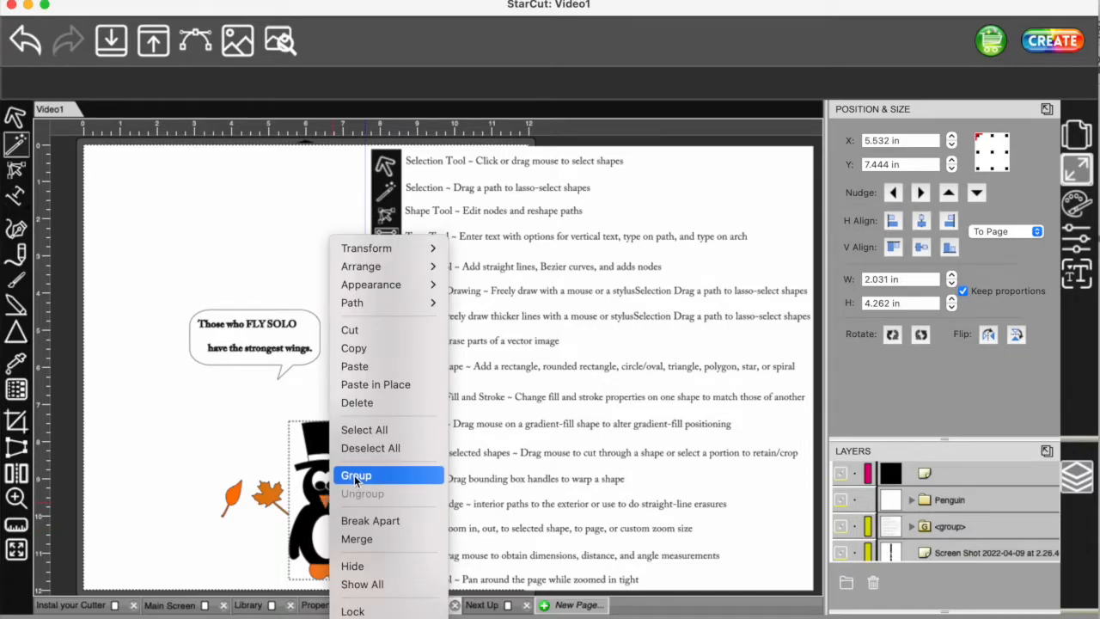
{"action": "left_click", "coordinate": [357, 476]}
{"action": "left_click", "coordinate": [221, 559]}
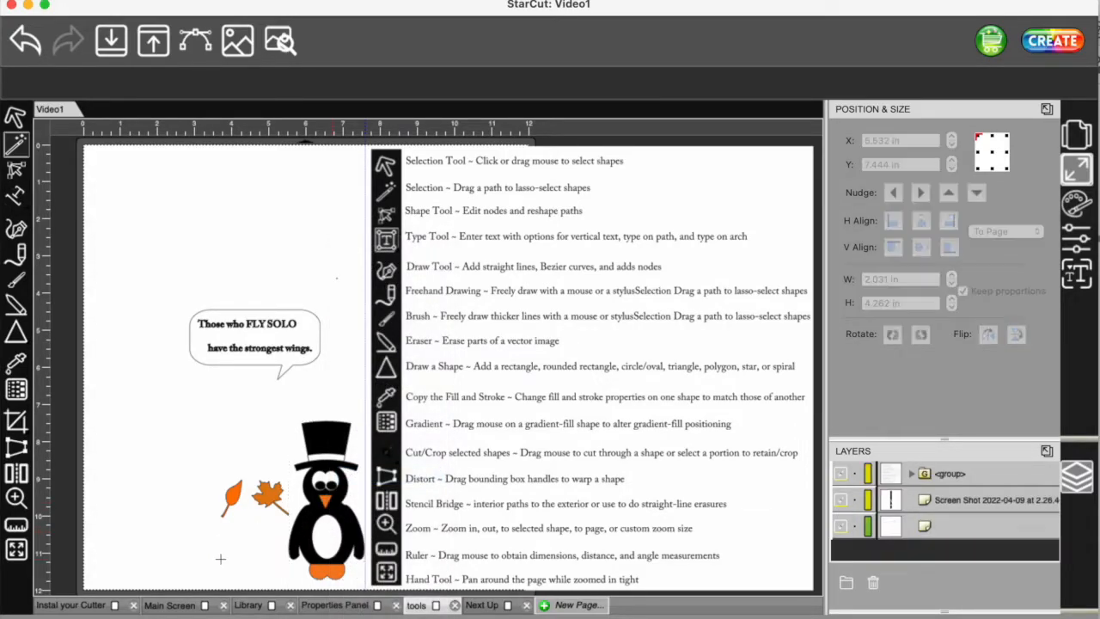
Move the grouped penguin up and left on the page and the speech bubble above it.
{"action": "left_click", "coordinate": [15, 117]}
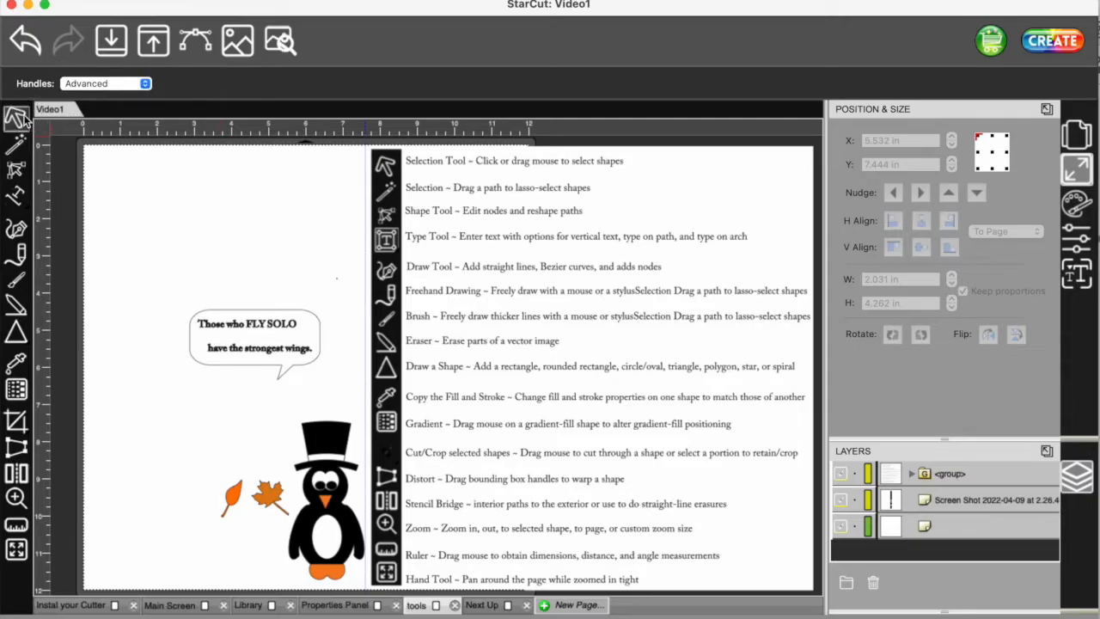
{"action": "left_click_drag", "start_coordinate": [333, 542], "coordinate": [151, 332]}
{"action": "left_click_drag", "start_coordinate": [230, 363], "coordinate": [206, 210]}
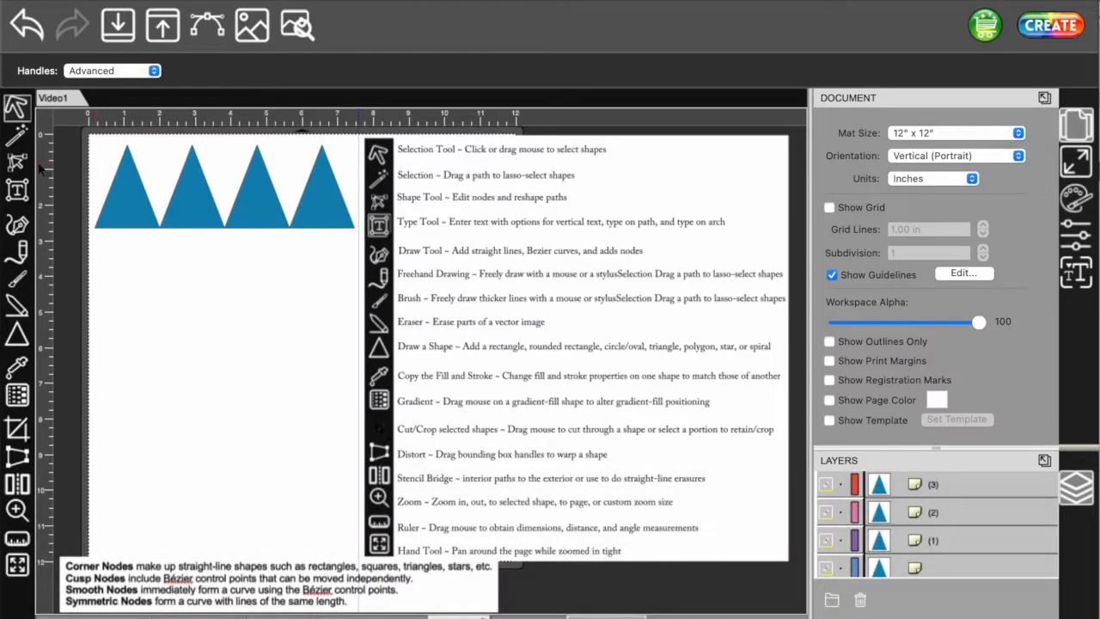
Reshape the first triangle with the Shape Tool by moving its apex node left and slightly down.
{"action": "left_click", "coordinate": [17, 160]}
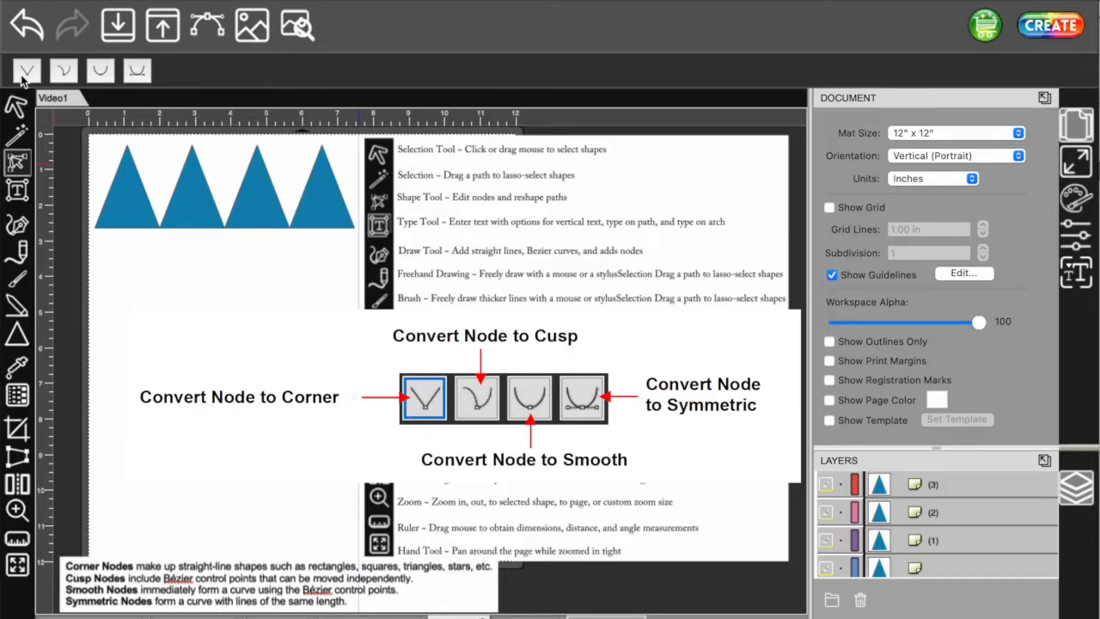
{"action": "left_click", "coordinate": [127, 200]}
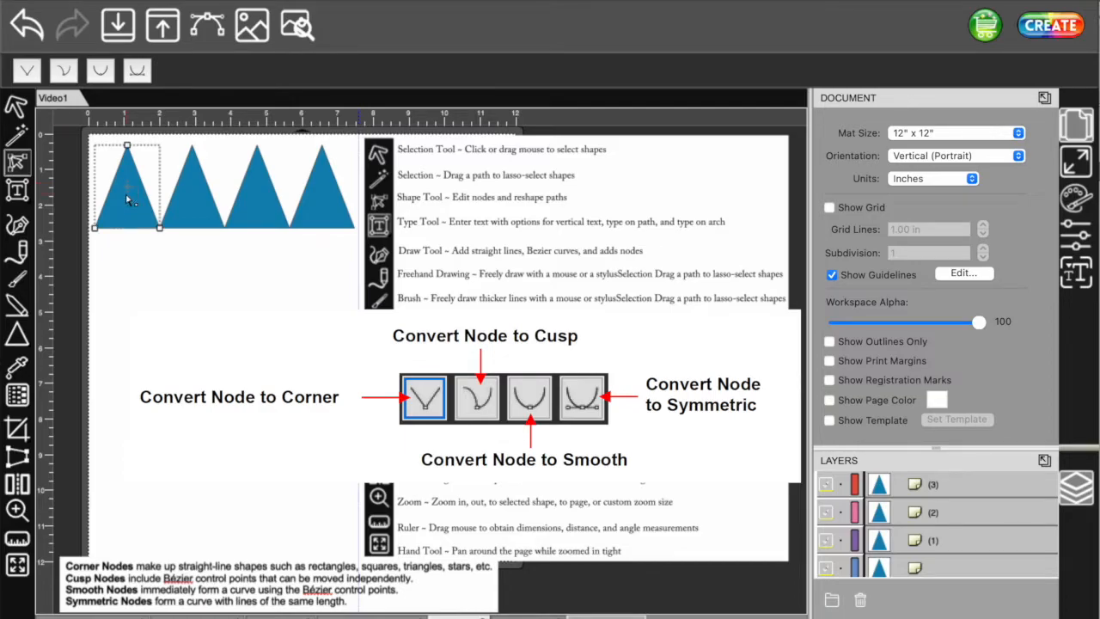
{"action": "left_click", "coordinate": [127, 146]}
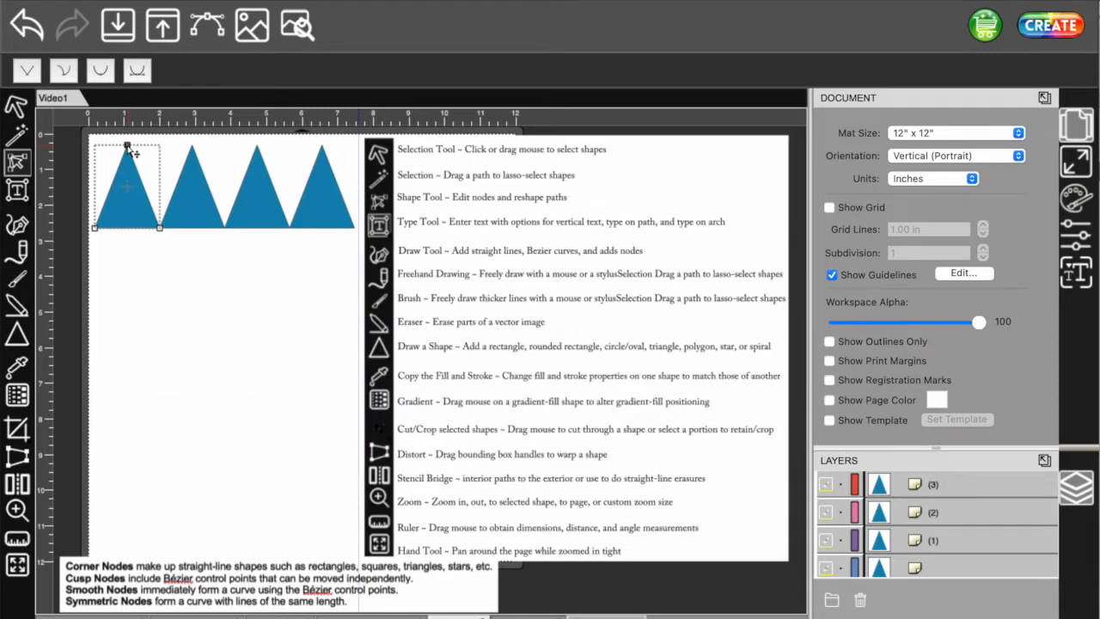
{"action": "left_click_drag", "start_coordinate": [127, 147], "coordinate": [104, 158]}
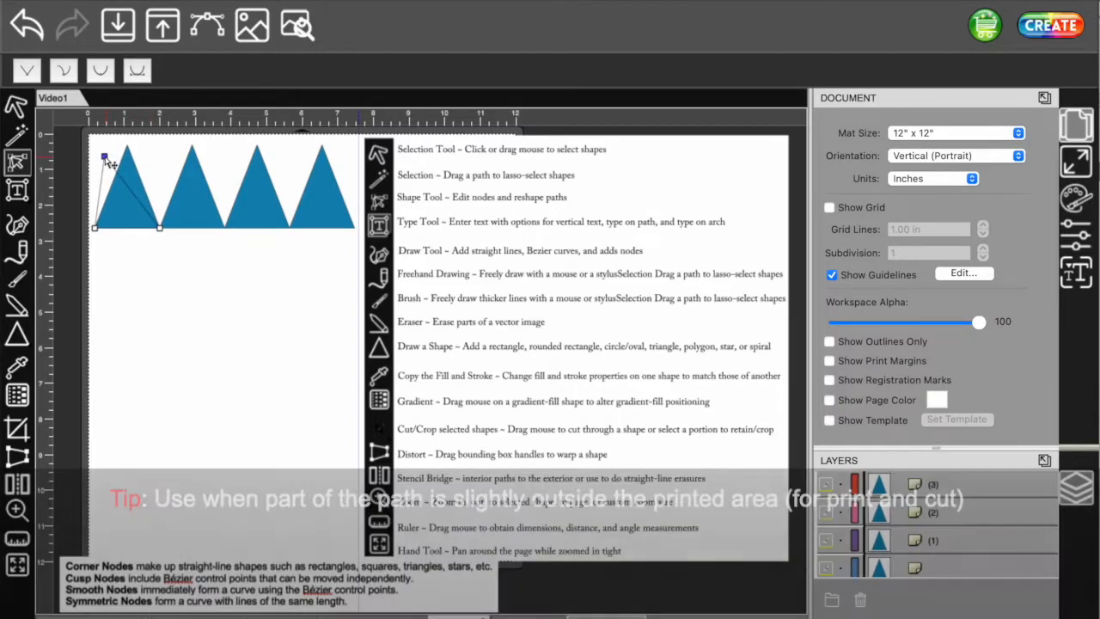
{"action": "left_click", "coordinate": [172, 318]}
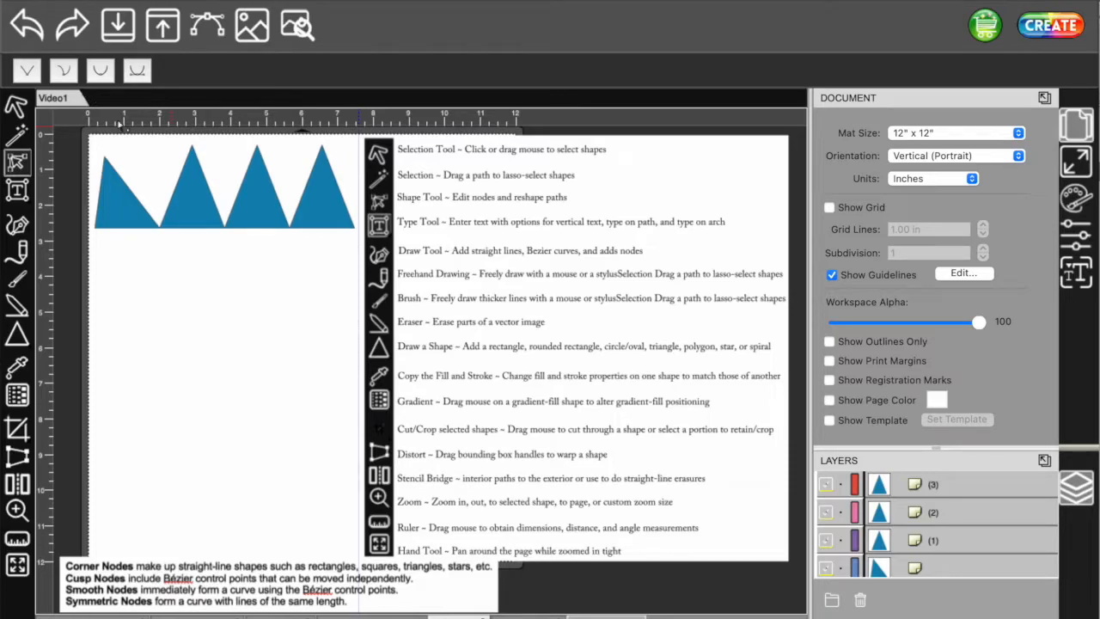
Move the second triangle's apex left, convert it to a cusp node, and bulge the right side outward with its control point.
{"action": "left_click", "coordinate": [194, 208]}
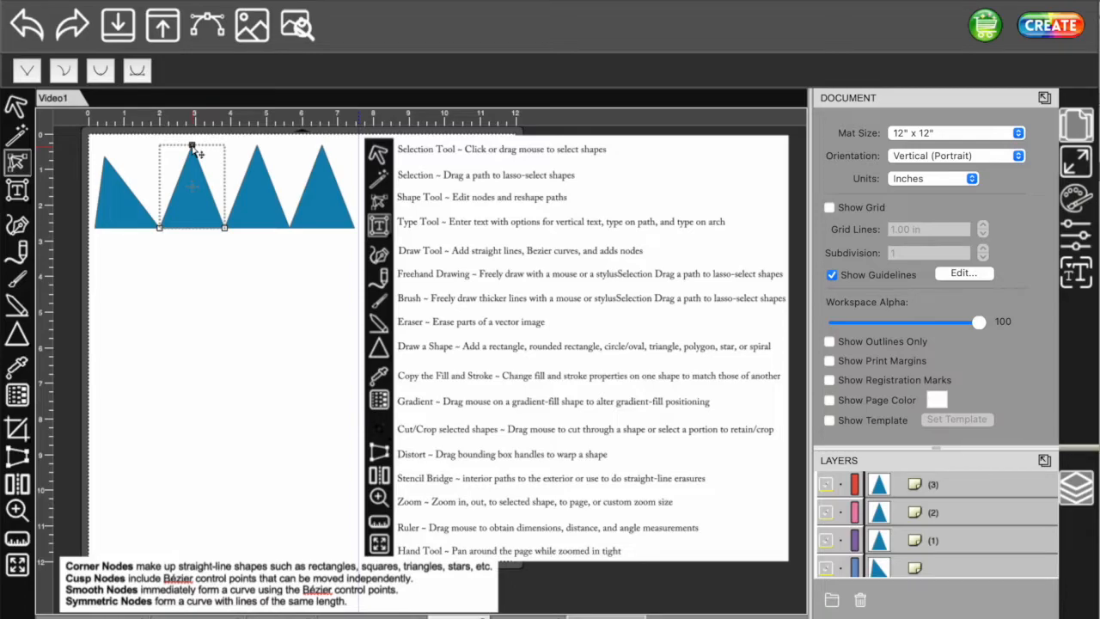
{"action": "left_click_drag", "start_coordinate": [196, 151], "coordinate": [170, 158]}
{"action": "left_click", "coordinate": [65, 72]}
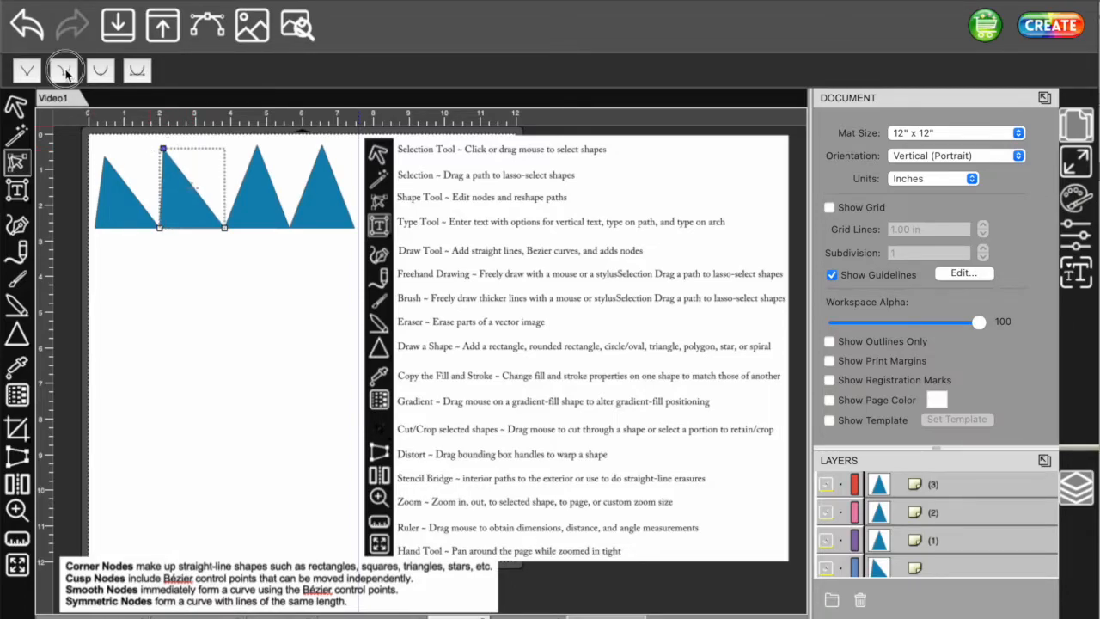
{"action": "left_click", "coordinate": [167, 155]}
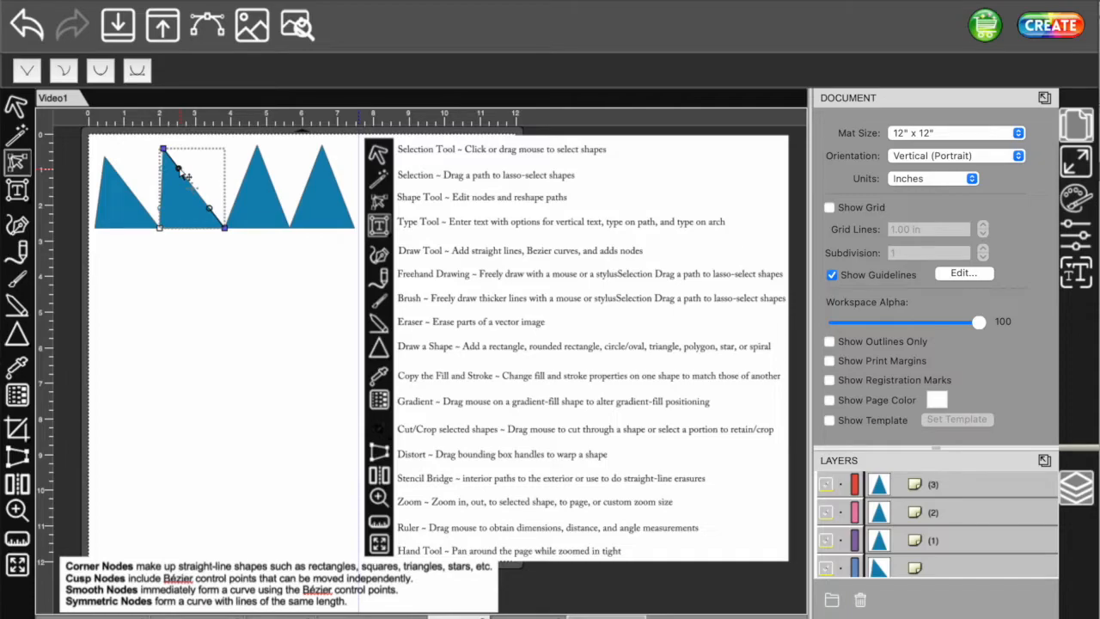
{"action": "left_click_drag", "start_coordinate": [178, 169], "coordinate": [242, 151]}
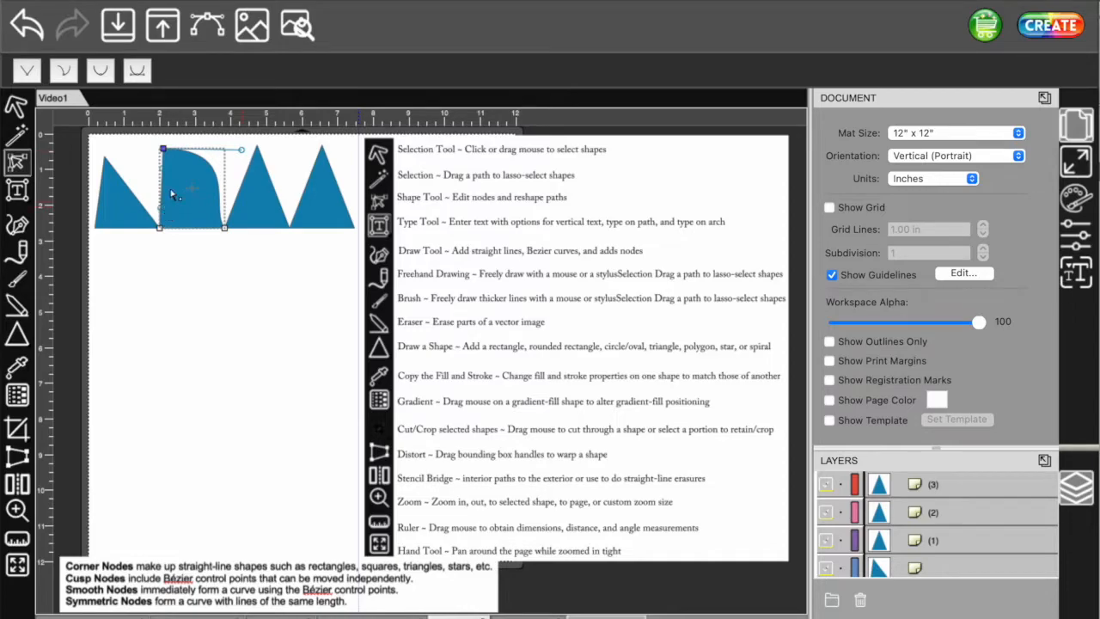
{"action": "left_click", "coordinate": [165, 149]}
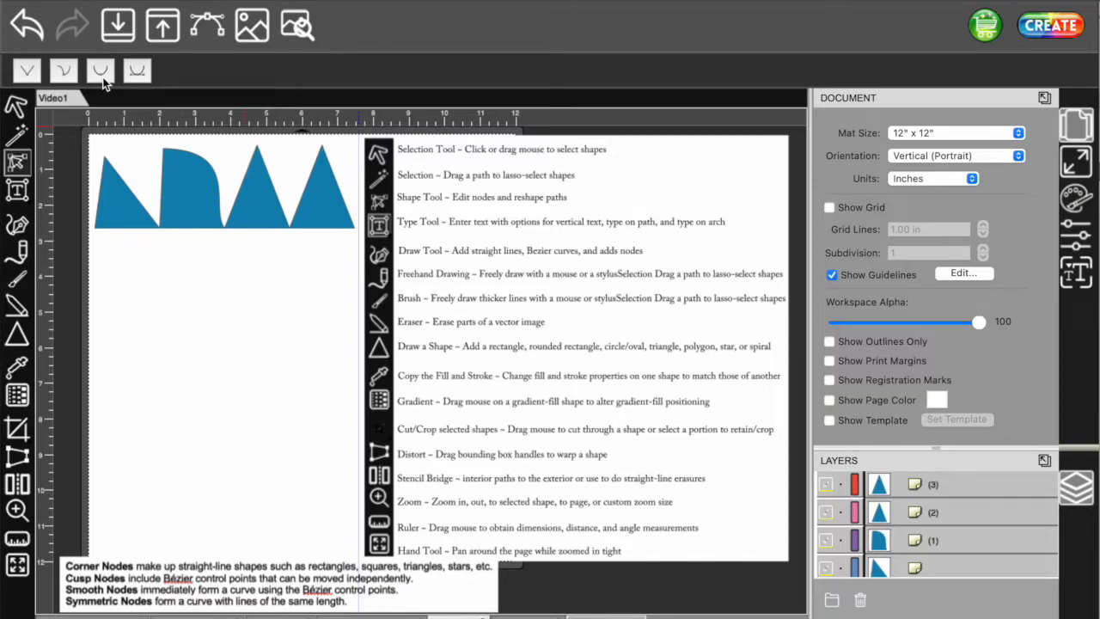
Move the third triangle's apex node to the right and convert it to a smooth node.
{"action": "left_click", "coordinate": [265, 225]}
{"action": "left_click_drag", "start_coordinate": [257, 147], "coordinate": [276, 146]}
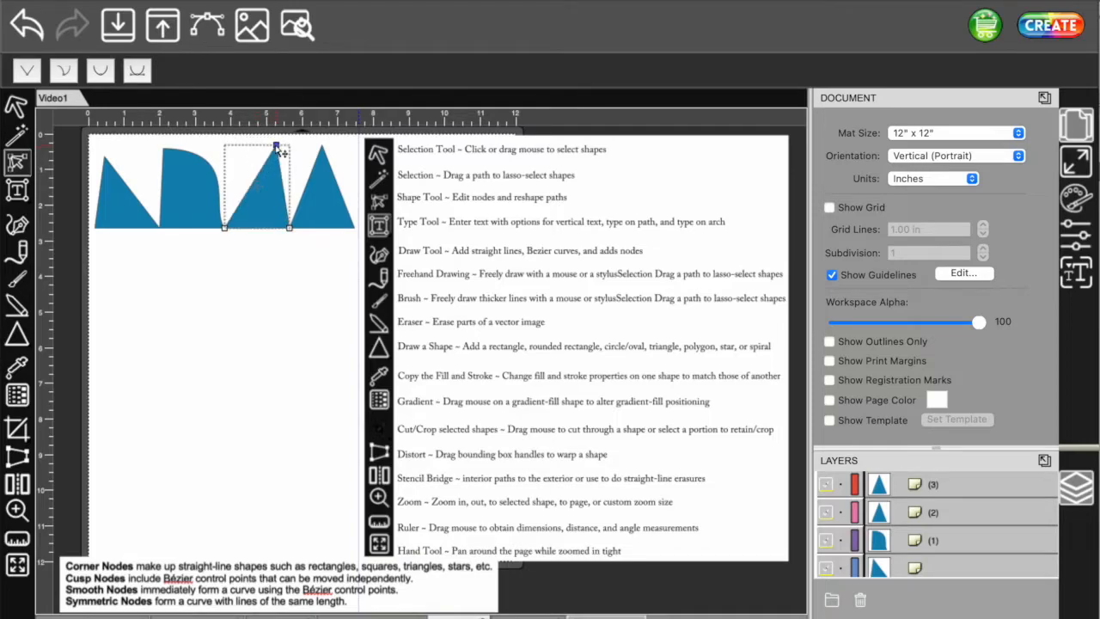
{"action": "left_click", "coordinate": [105, 73]}
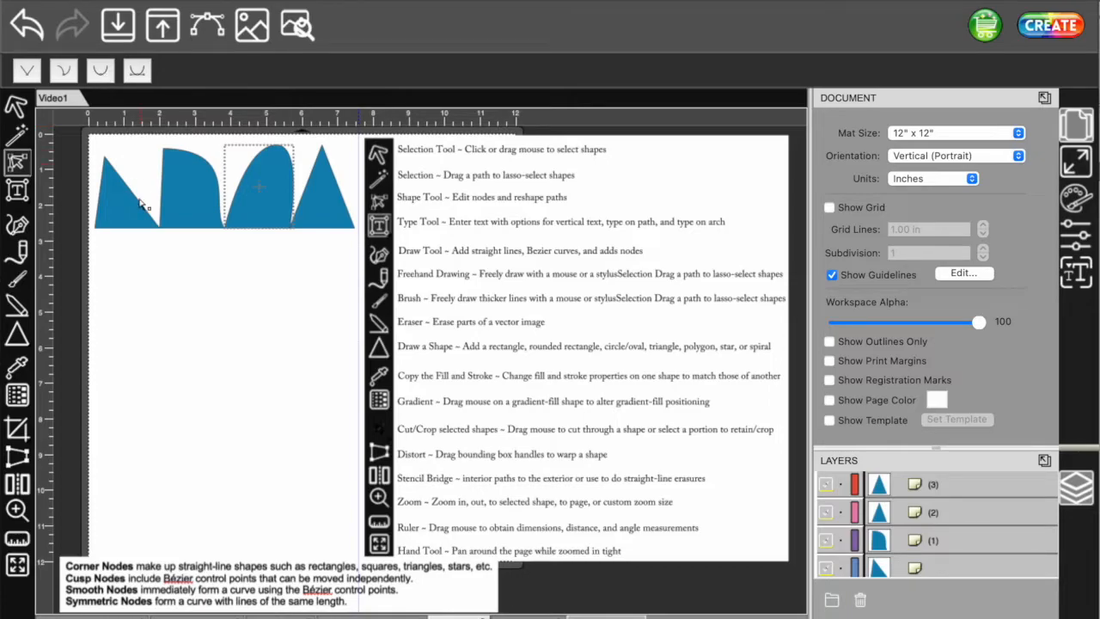
{"action": "left_click", "coordinate": [145, 289]}
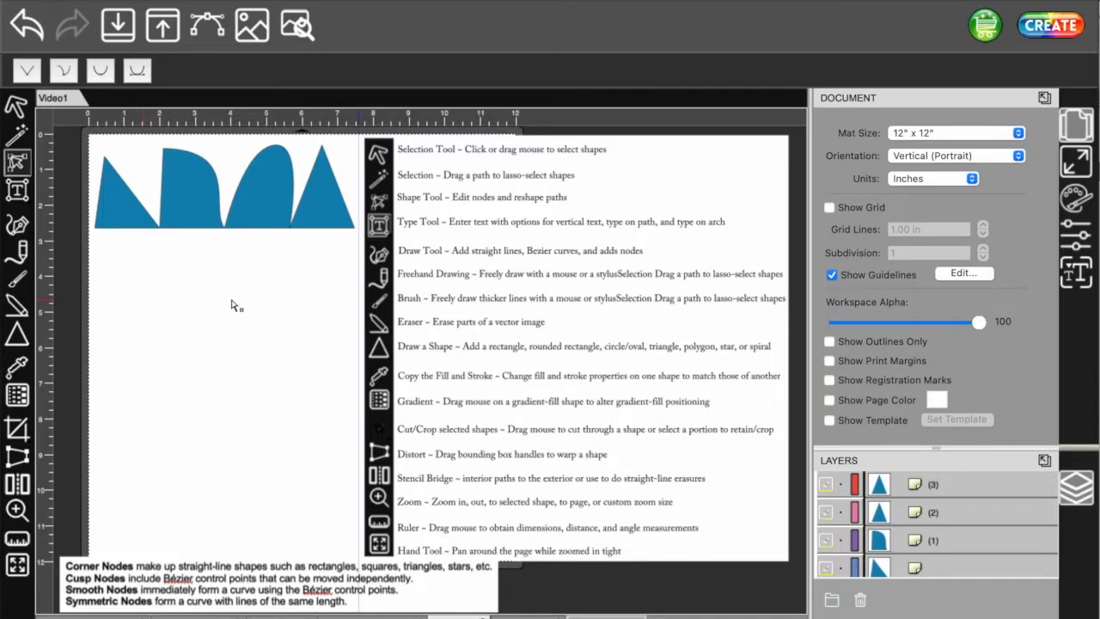
Move the fourth triangle's apex node right and slightly down, and convert it to a symmetric node.
{"action": "left_click", "coordinate": [325, 188]}
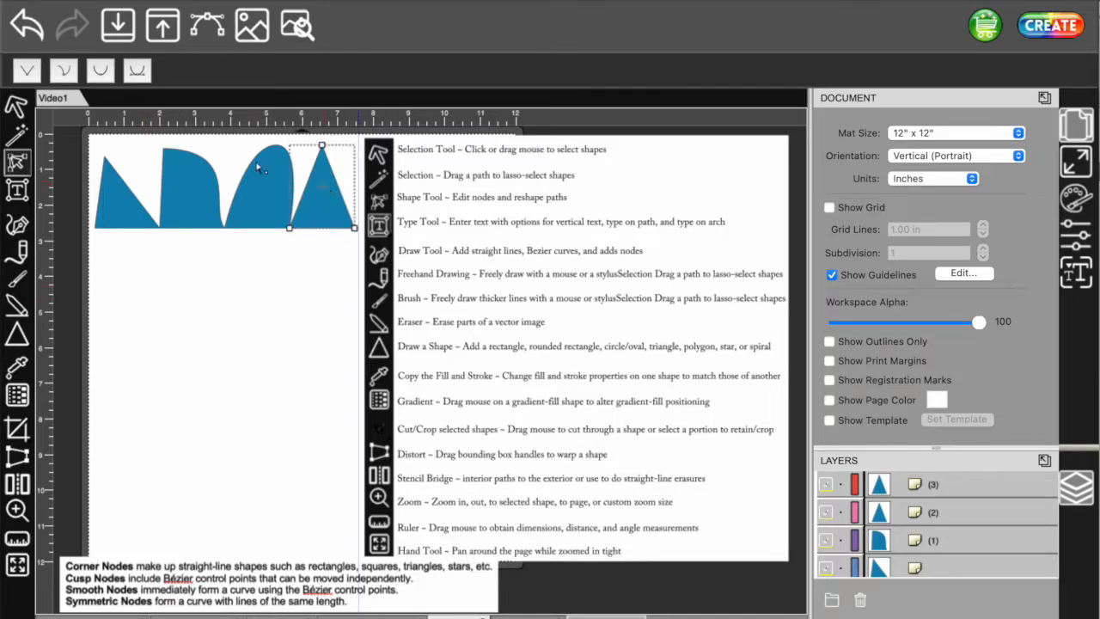
{"action": "left_click", "coordinate": [323, 146]}
{"action": "left_click_drag", "start_coordinate": [323, 146], "coordinate": [339, 159]}
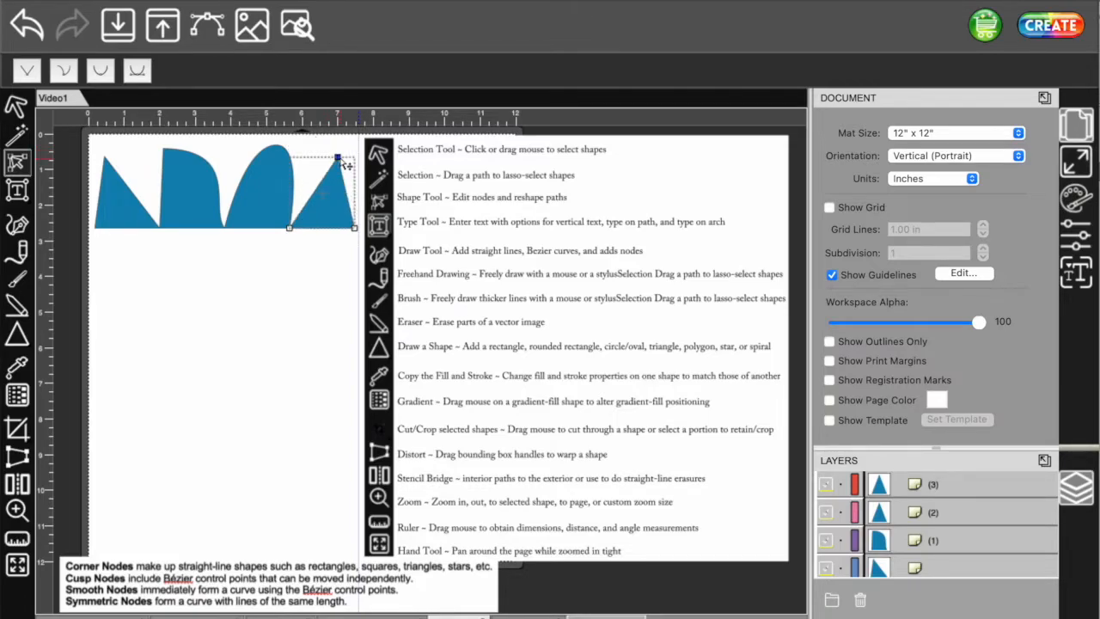
{"action": "left_click", "coordinate": [138, 71]}
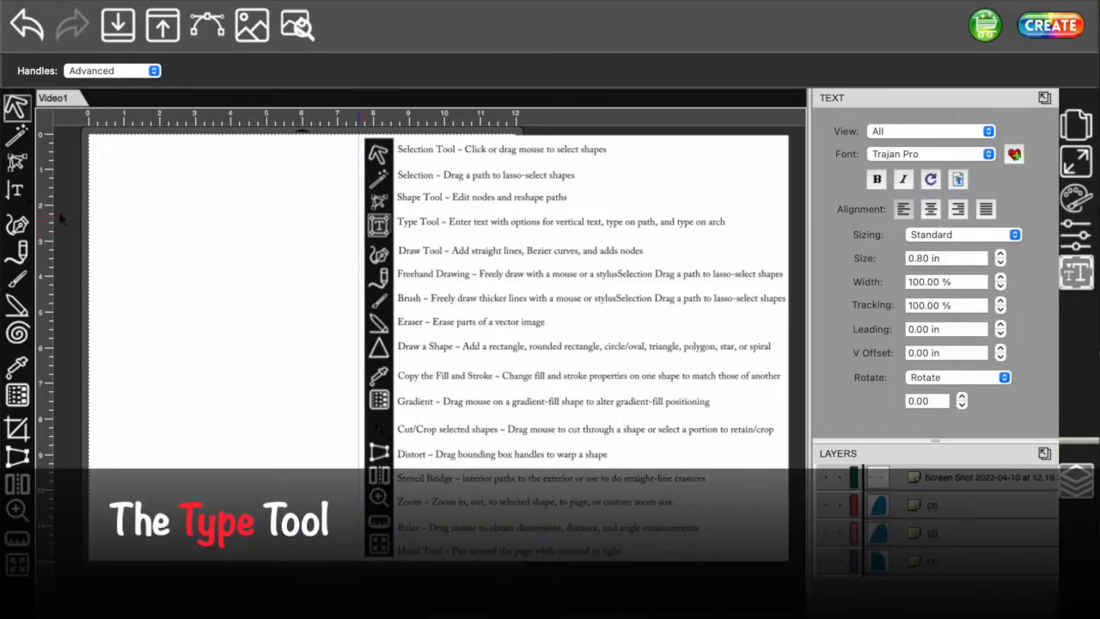
Add the horizontal text "Starcraft" near the lower left corner of the page.
{"action": "left_click", "coordinate": [15, 189]}
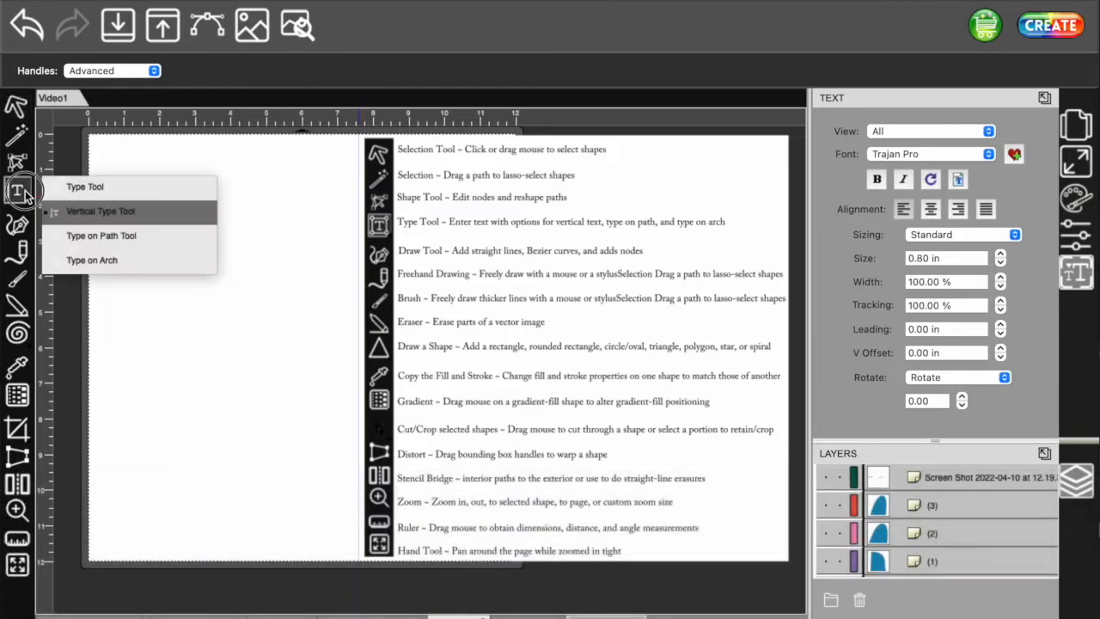
{"action": "left_click", "coordinate": [77, 188]}
{"action": "left_click", "coordinate": [102, 539]}
{"action": "type", "text": "Star"}
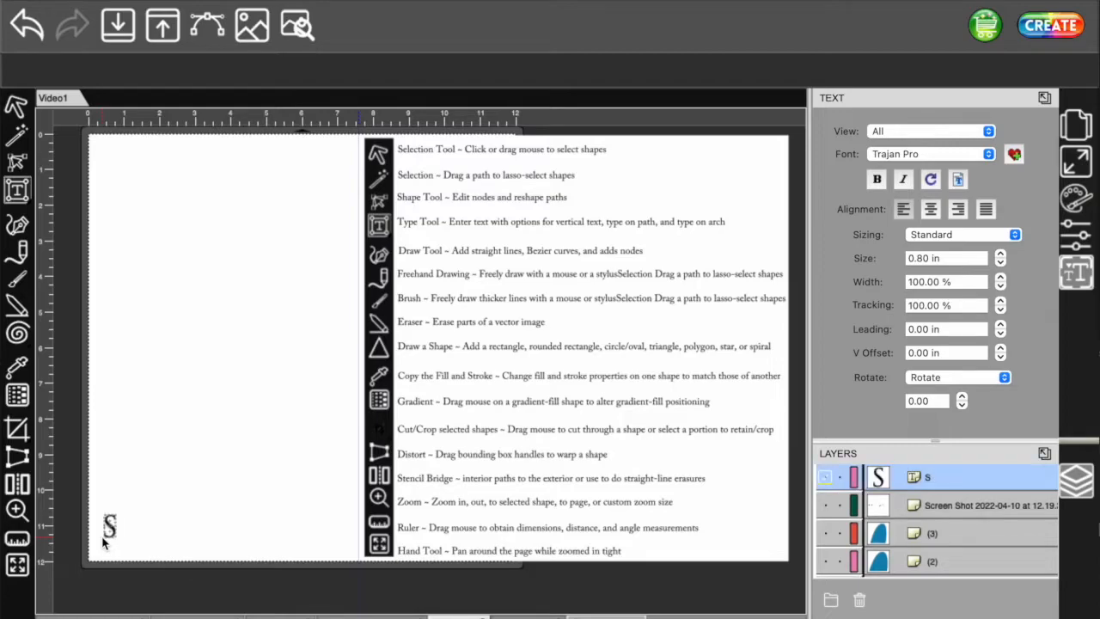
{"action": "type", "text": "raft"}
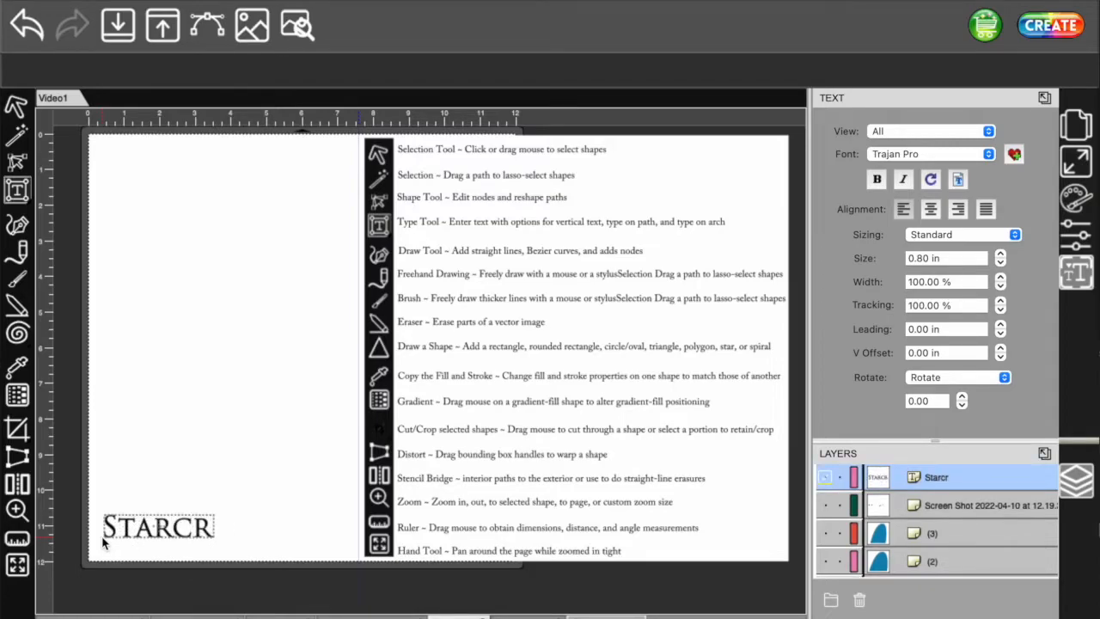
Add the vertical text "Imaginatrium" running down the page beside the tool description list.
{"action": "left_click", "coordinate": [17, 189]}
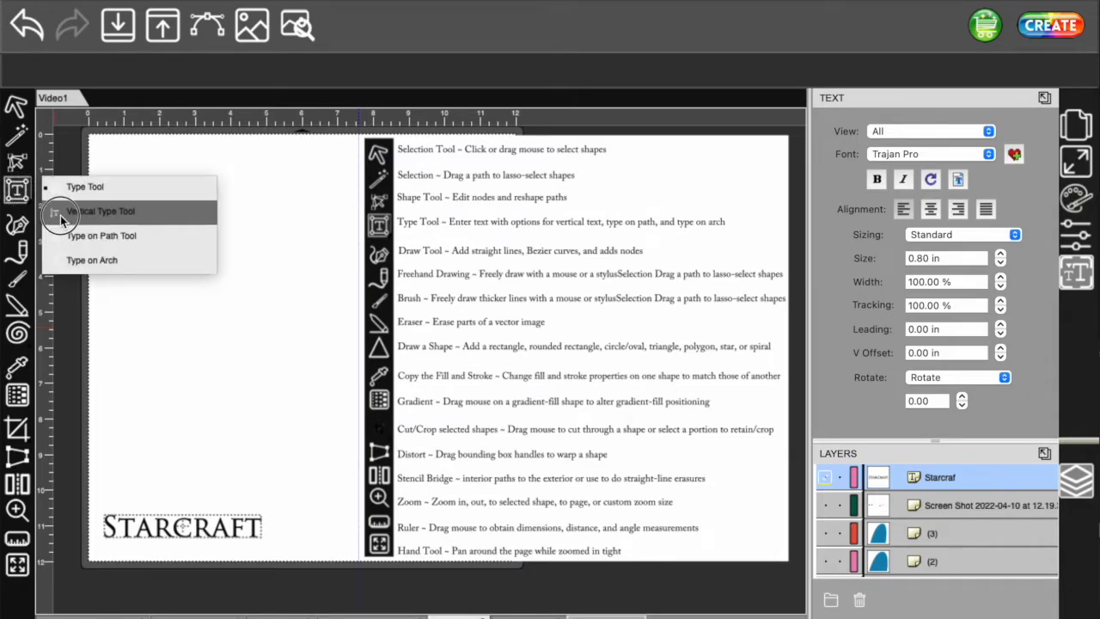
{"action": "left_click", "coordinate": [86, 213]}
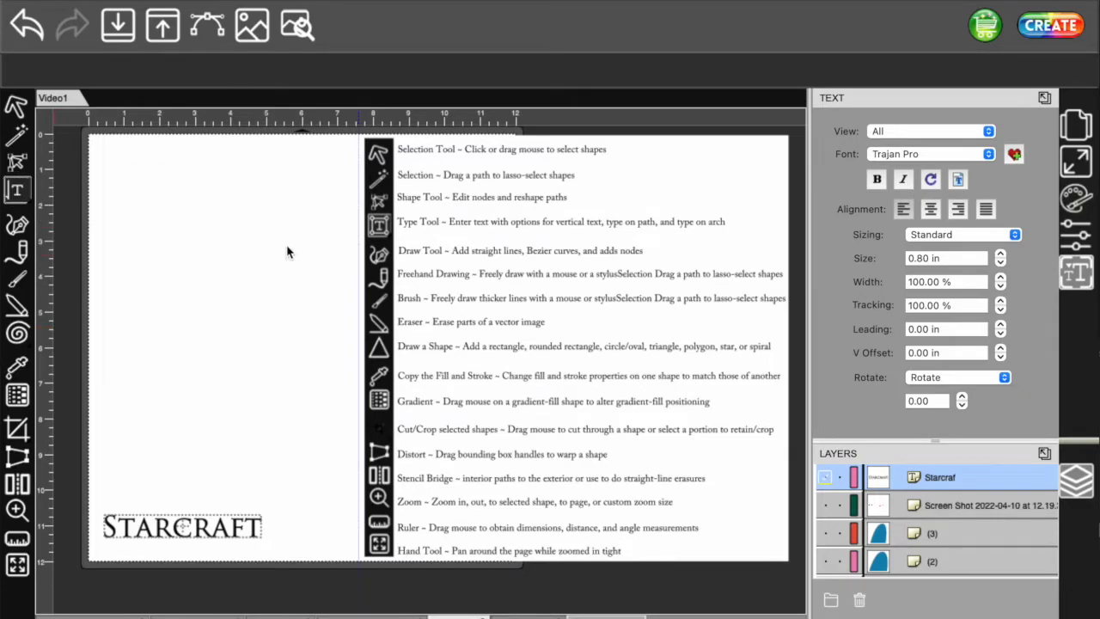
{"action": "left_click", "coordinate": [335, 171]}
{"action": "type", "text": "Imagina"}
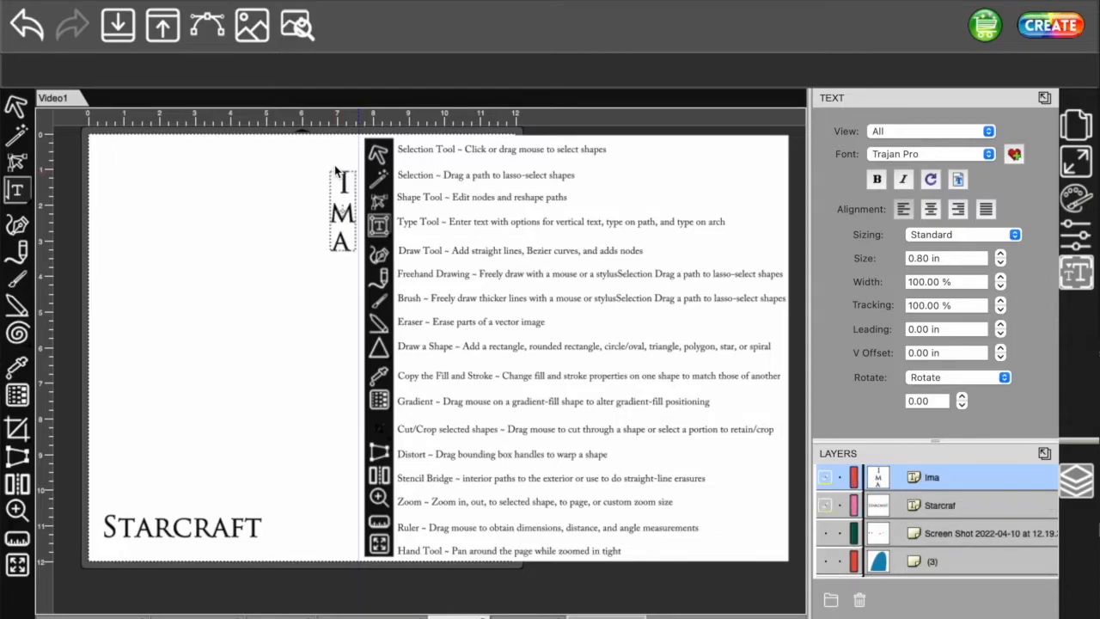
{"action": "type", "text": "trium"}
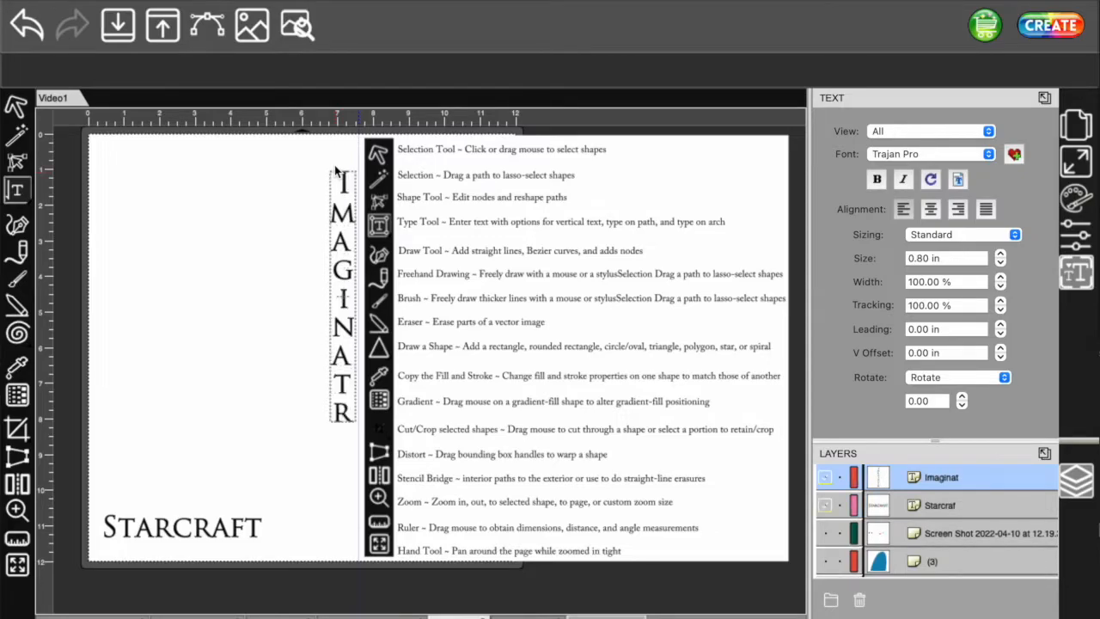
Add the arched text "Create" with an 8.500 in radius and move it to just above the "Starcraft" text.
{"action": "left_click", "coordinate": [19, 192]}
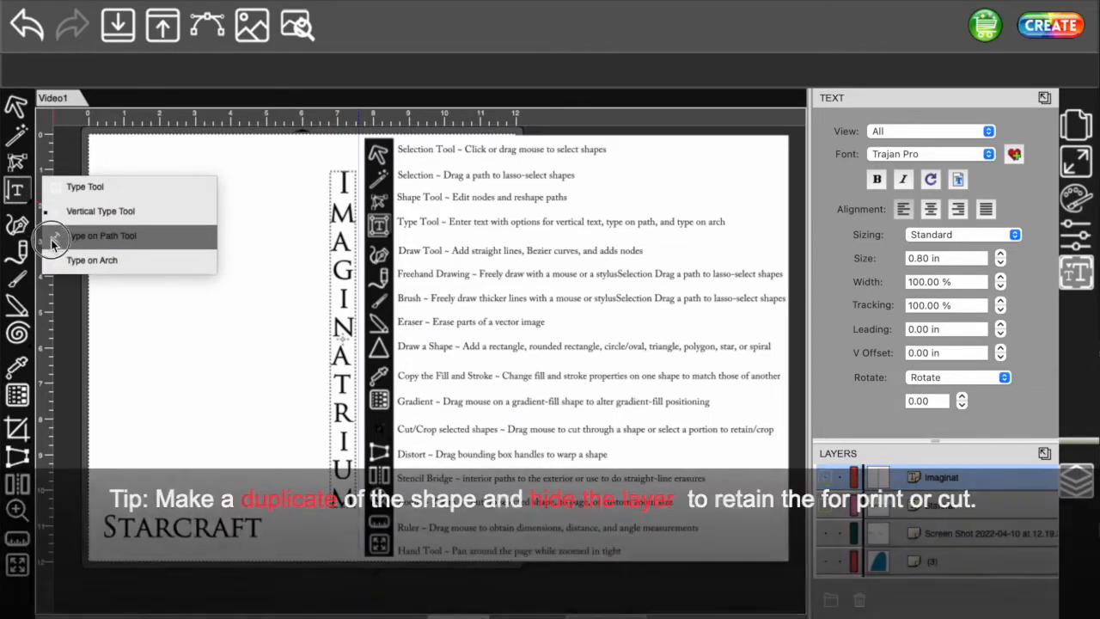
{"action": "left_click", "coordinate": [69, 261]}
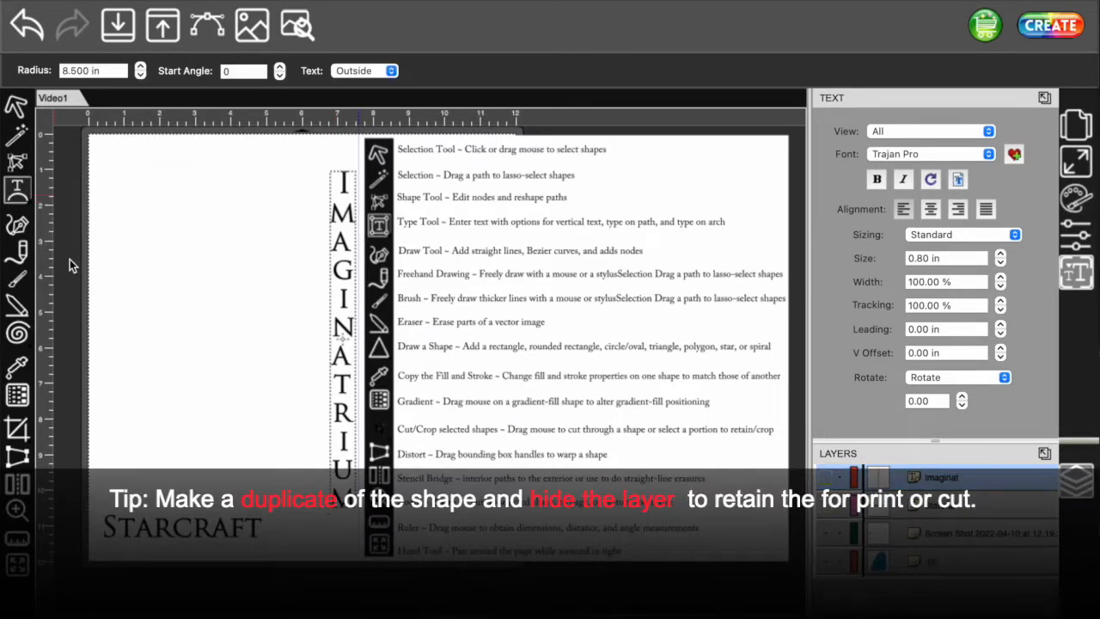
{"action": "left_click", "coordinate": [111, 463]}
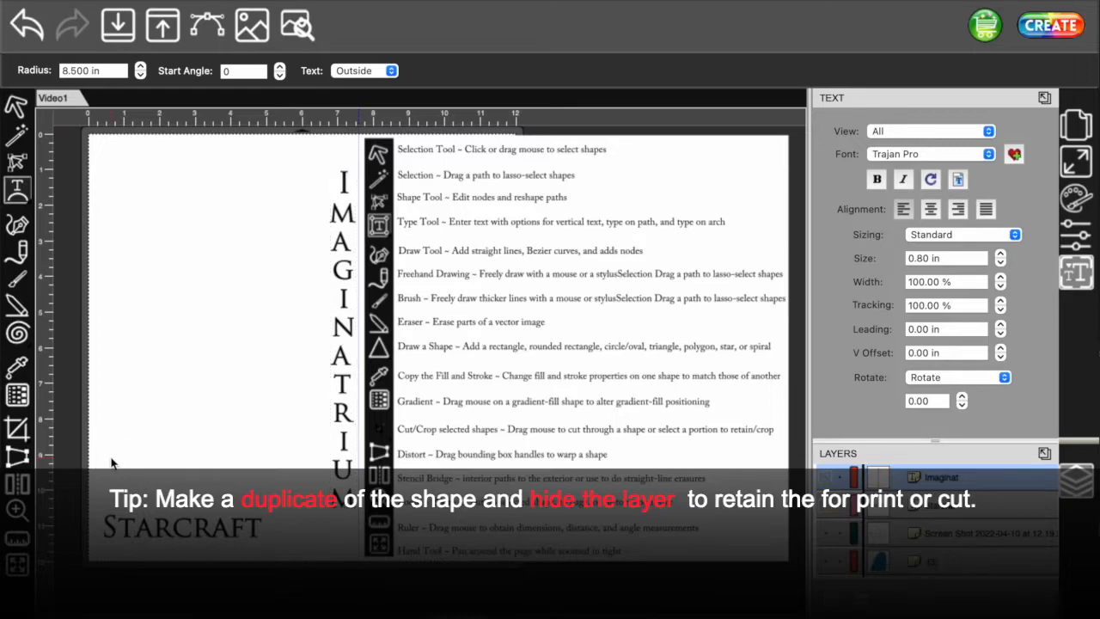
{"action": "type", "text": "CREATE"}
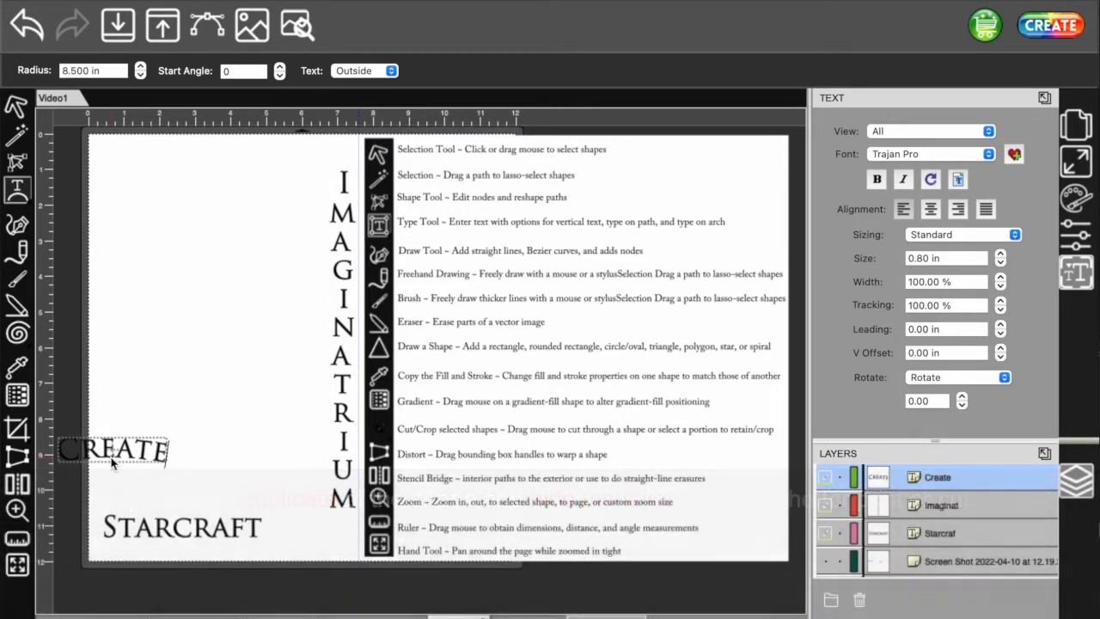
{"action": "key", "text": "Escape"}
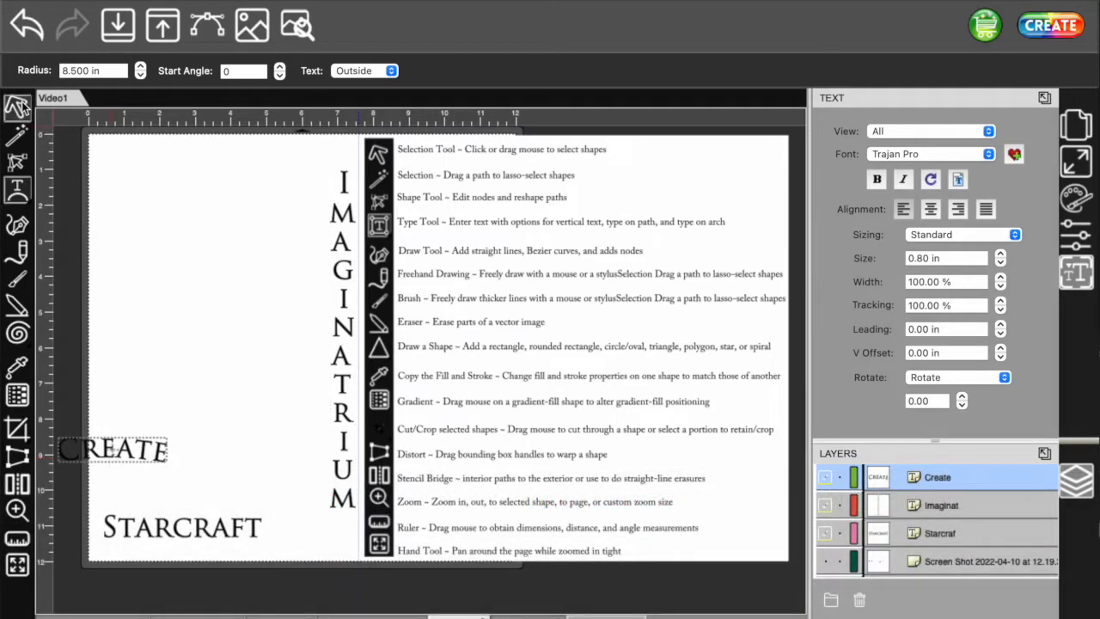
{"action": "left_click_drag", "start_coordinate": [138, 449], "coordinate": [239, 464]}
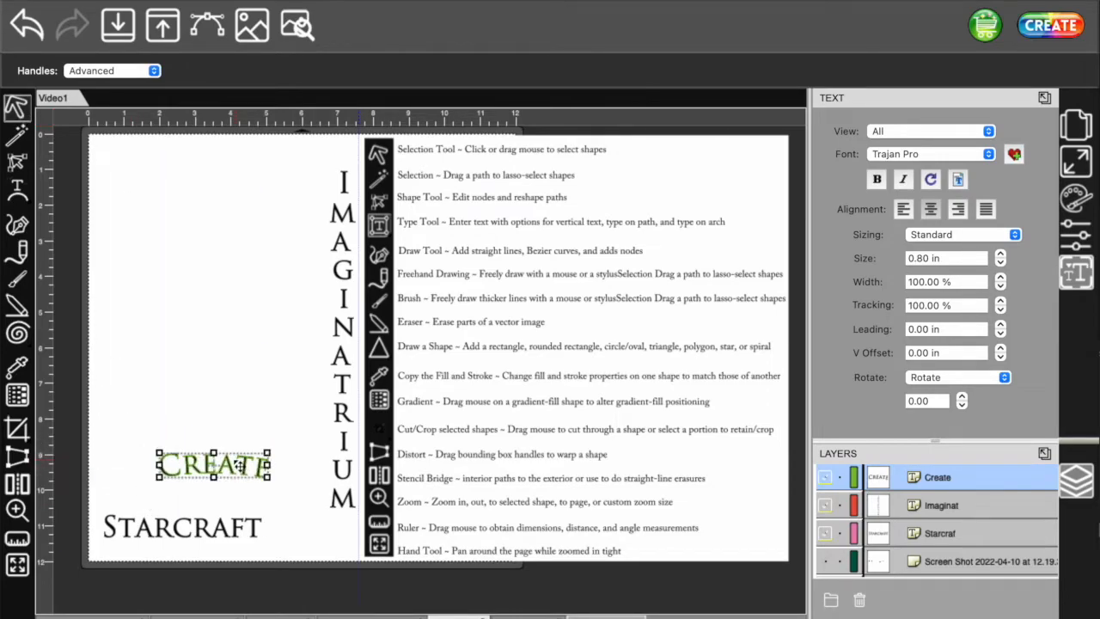
Switch the arched "Create" text to run along the inside of the arch and deselect it.
{"action": "left_click", "coordinate": [17, 187]}
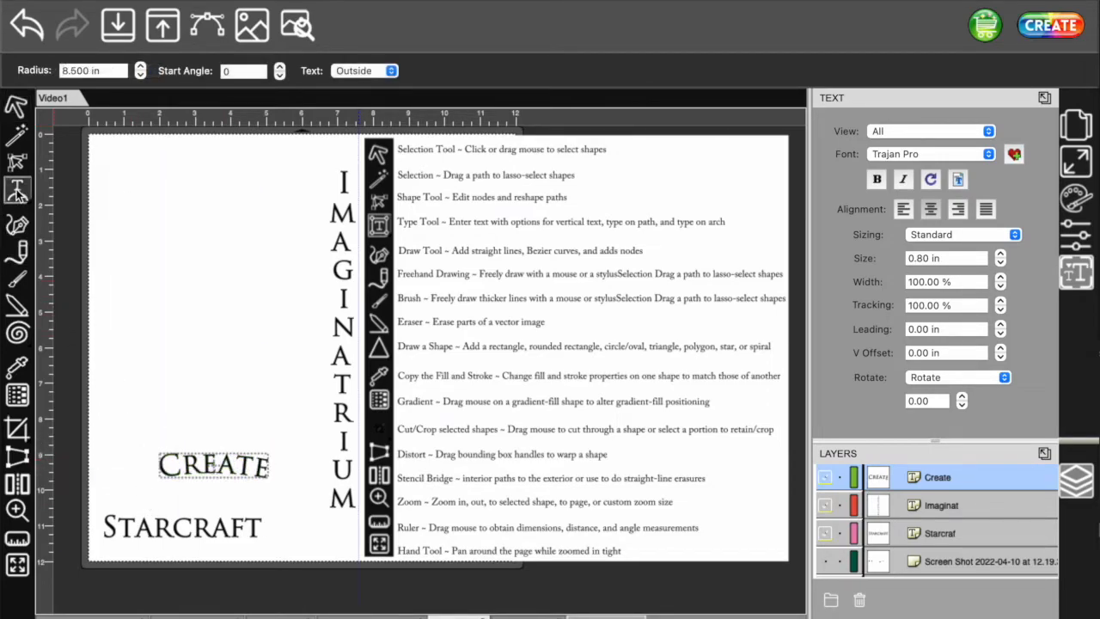
{"action": "left_click", "coordinate": [375, 73]}
{"action": "left_click", "coordinate": [371, 91]}
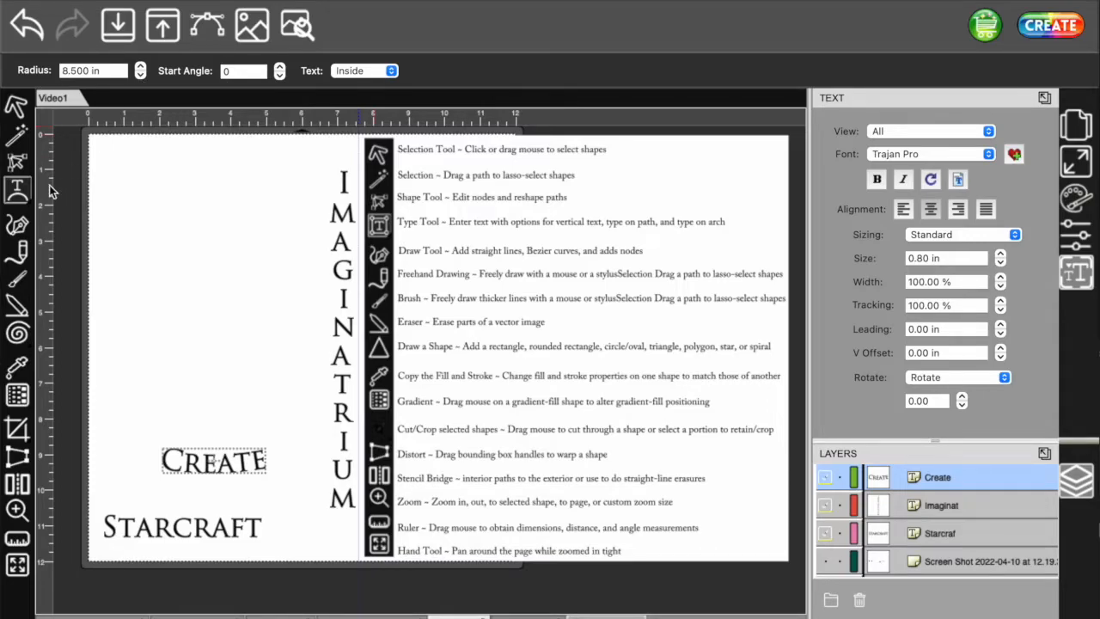
{"action": "left_click", "coordinate": [260, 214]}
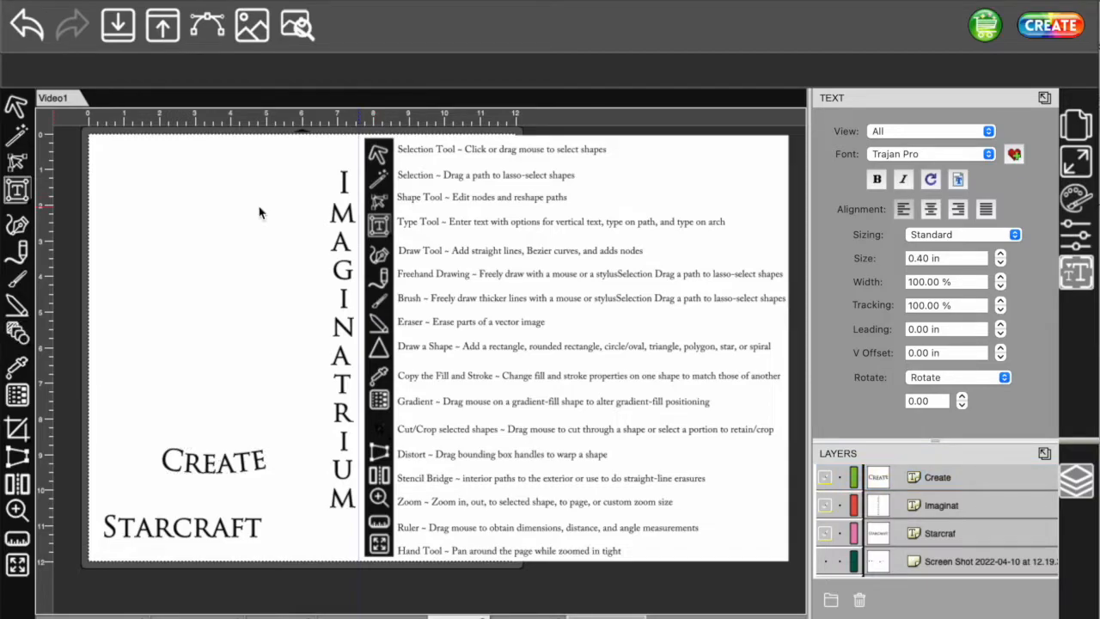
Draw a clockwise spiral with 3 turns, about 4.3 in wide, in the empty upper area of the page.
{"action": "left_click", "coordinate": [17, 332]}
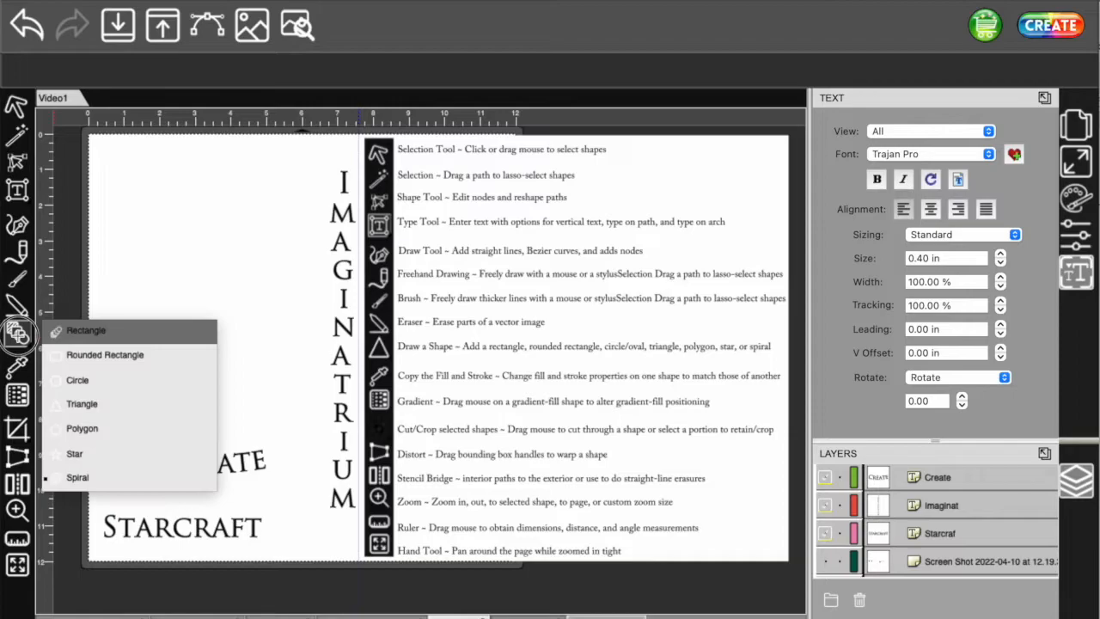
{"action": "left_click", "coordinate": [77, 477]}
{"action": "left_click_drag", "start_coordinate": [199, 227], "coordinate": [251, 303]}
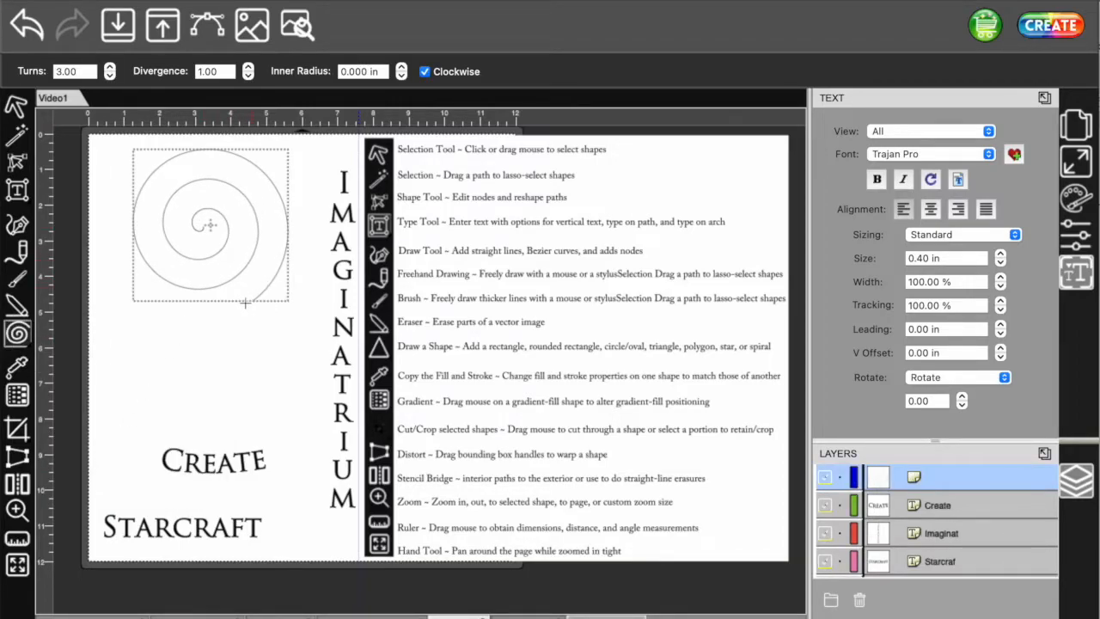
Add text along the spiral path reading "solo trip belongs to you alone, so embrace the fact that you get to make it your own".
{"action": "left_click", "coordinate": [19, 191]}
{"action": "left_click", "coordinate": [23, 197]}
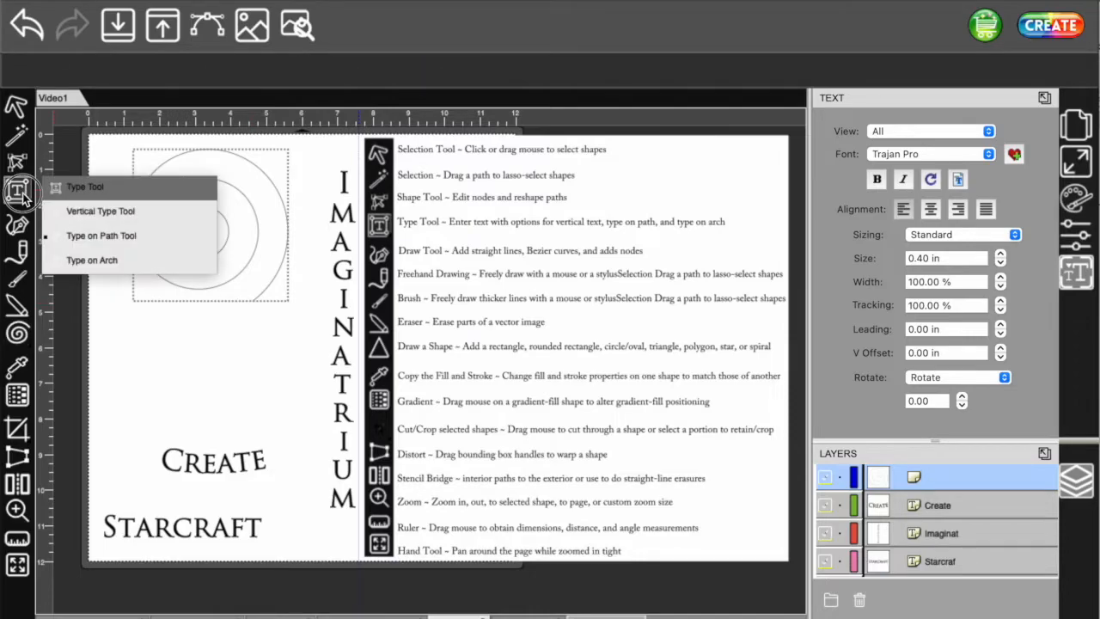
{"action": "left_click", "coordinate": [89, 237]}
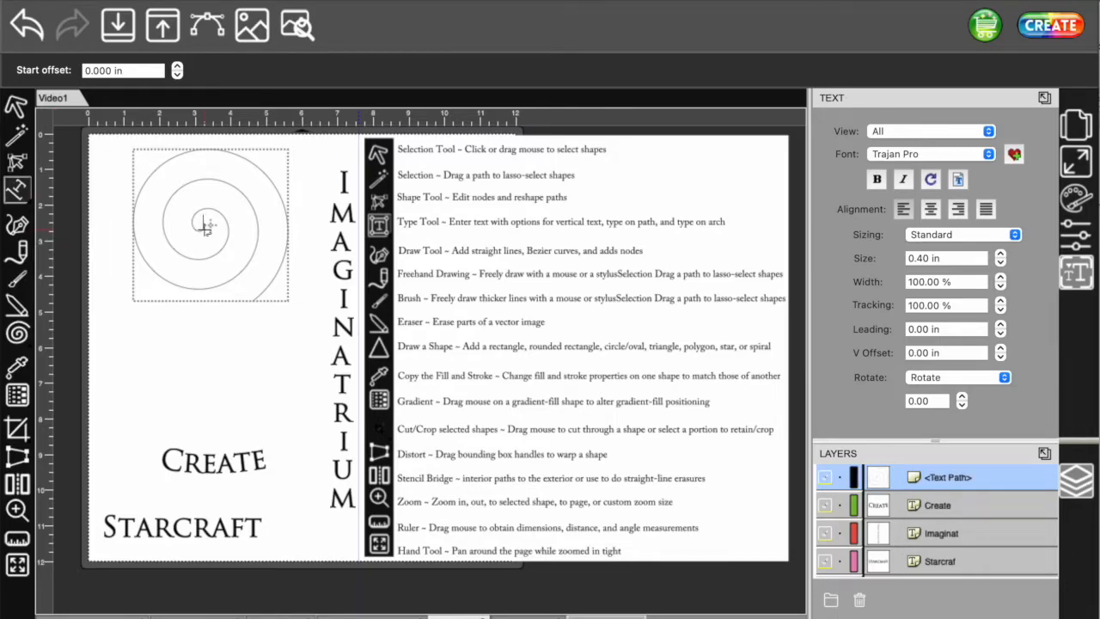
{"action": "type", "text": "souo trip belongs to you al"}
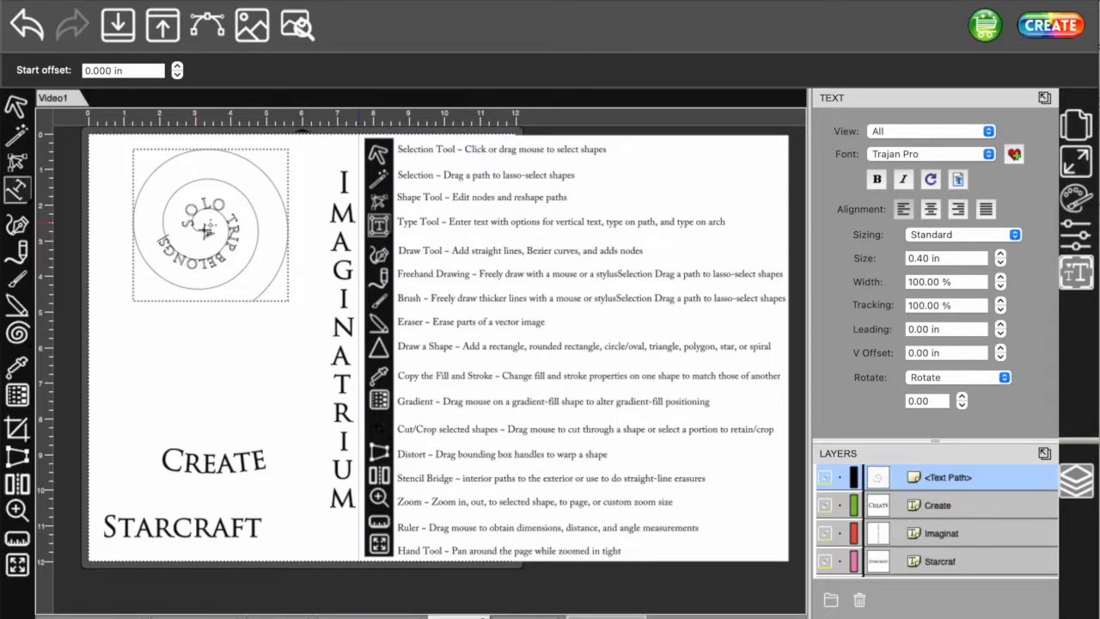
{"action": "type", "text": "one"}
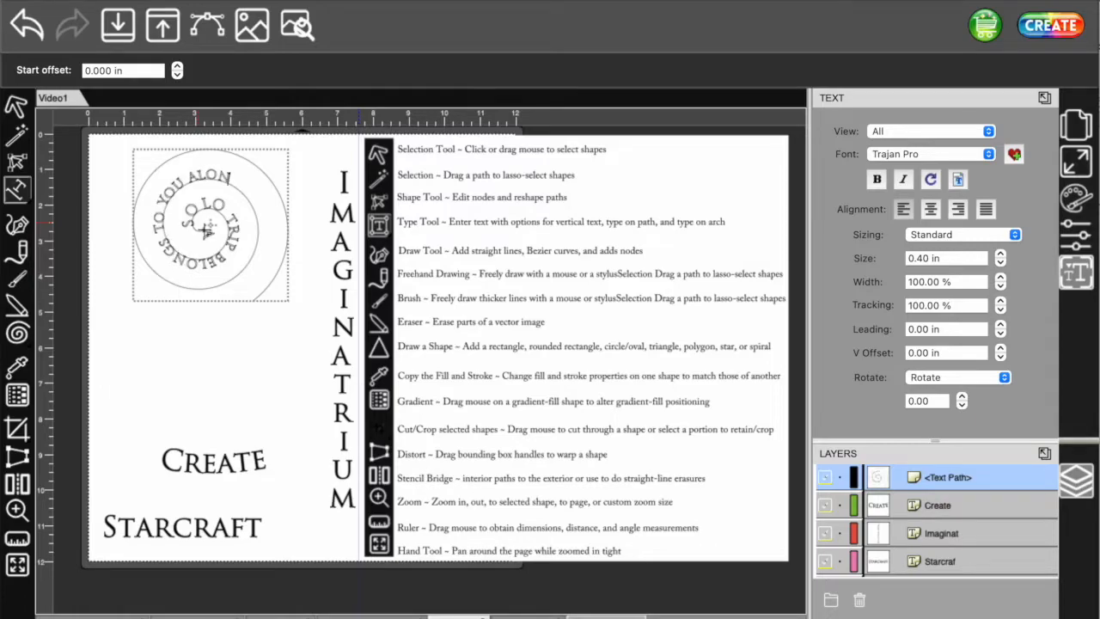
{"action": "type", "text": ". so embrace"}
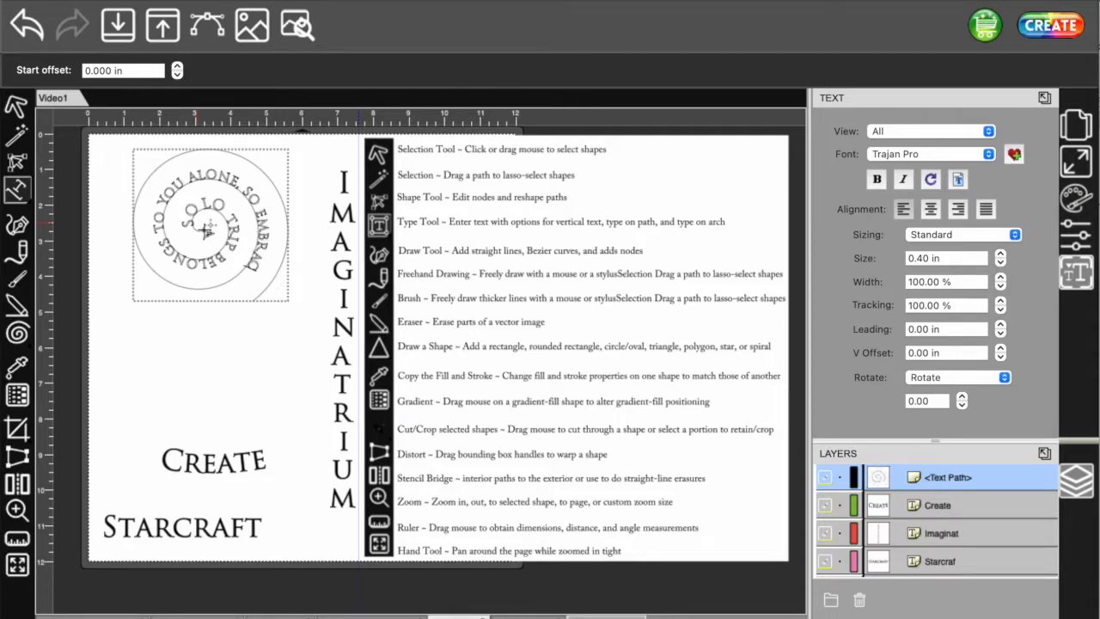
{"action": "type", "text": " the fact that"}
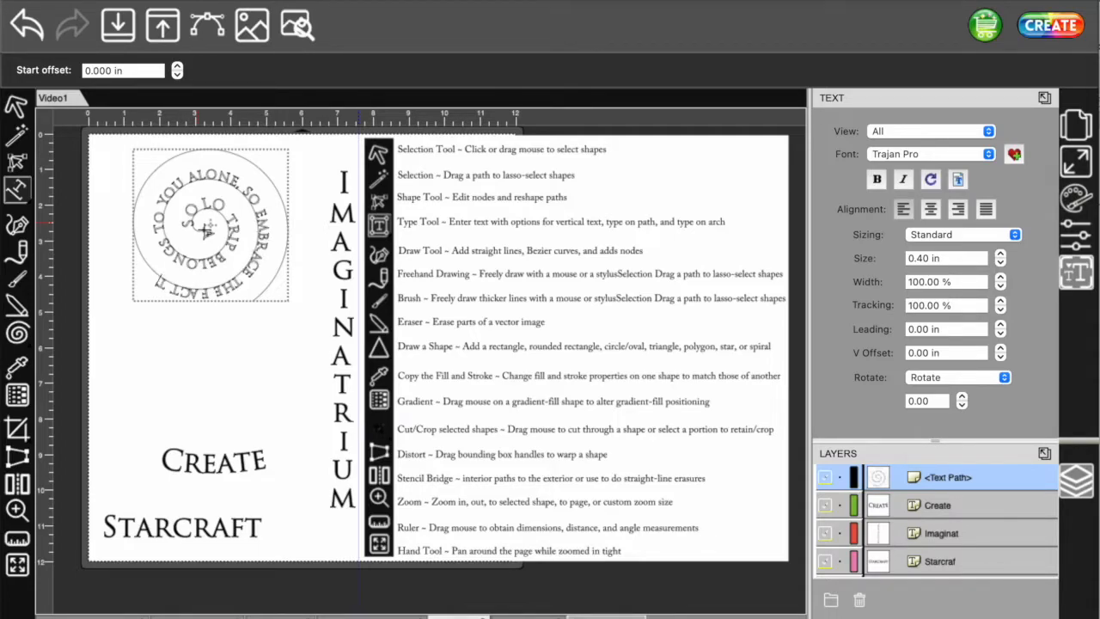
{"action": "type", "text": " you get to make it you"}
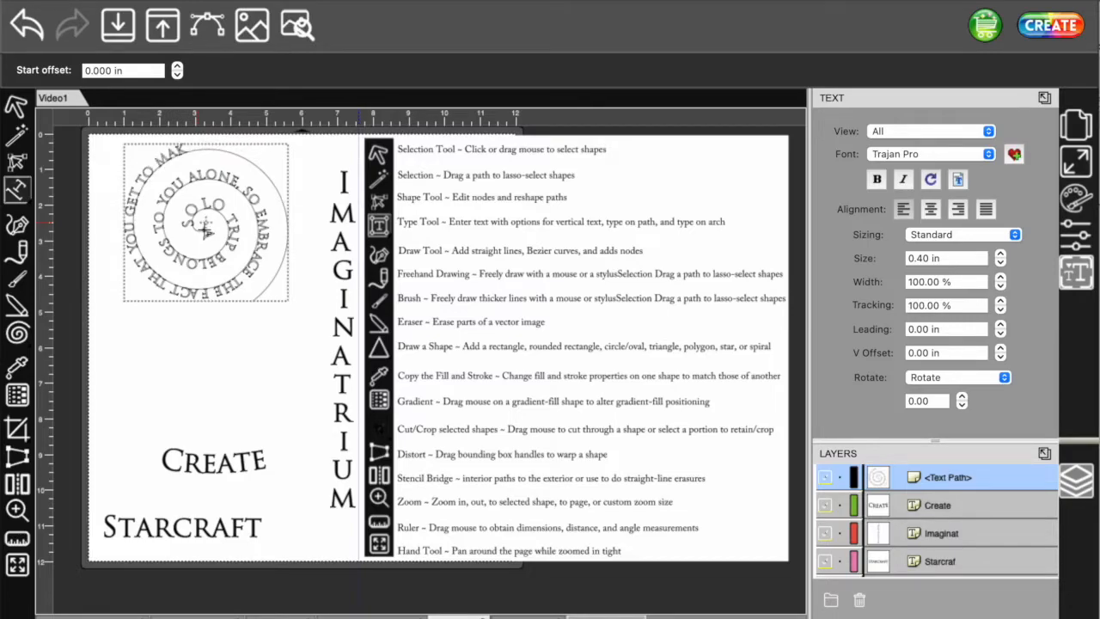
{"action": "type", "text": "r own"}
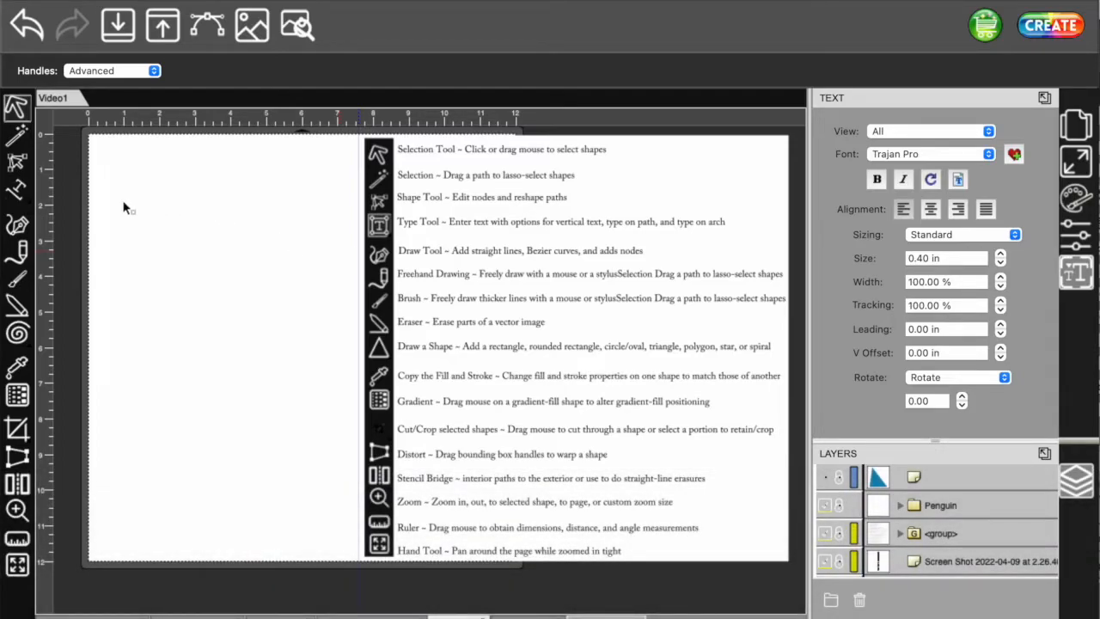
Draw a closed shape with the Draw Tool, combining straight segments with Bezier curves, and end it at its starting node.
{"action": "left_click", "coordinate": [23, 229]}
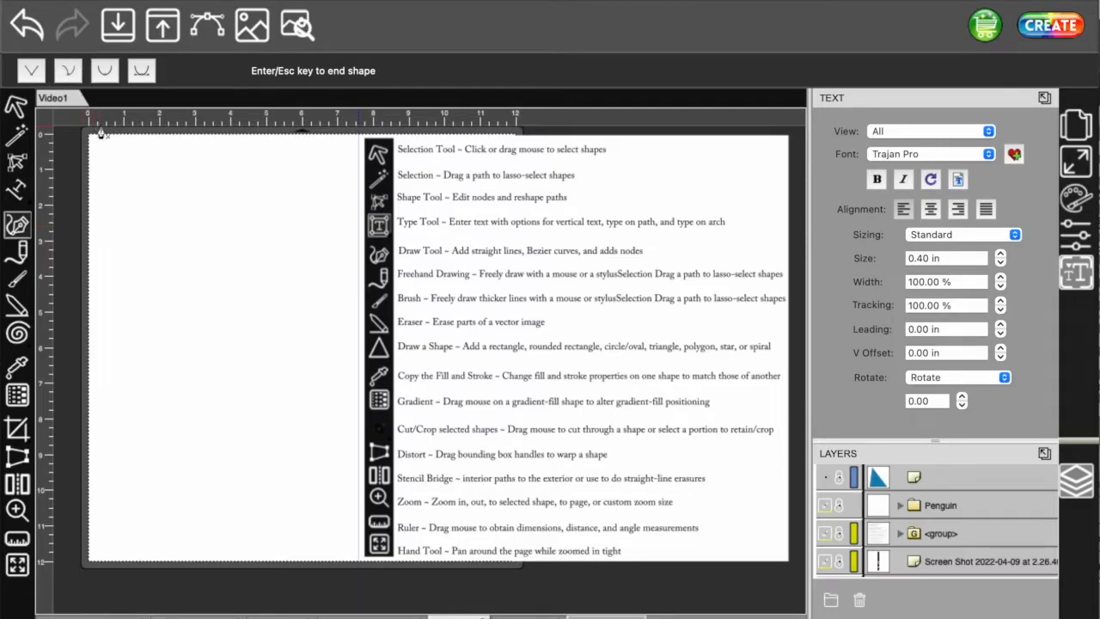
{"action": "left_click", "coordinate": [121, 169]}
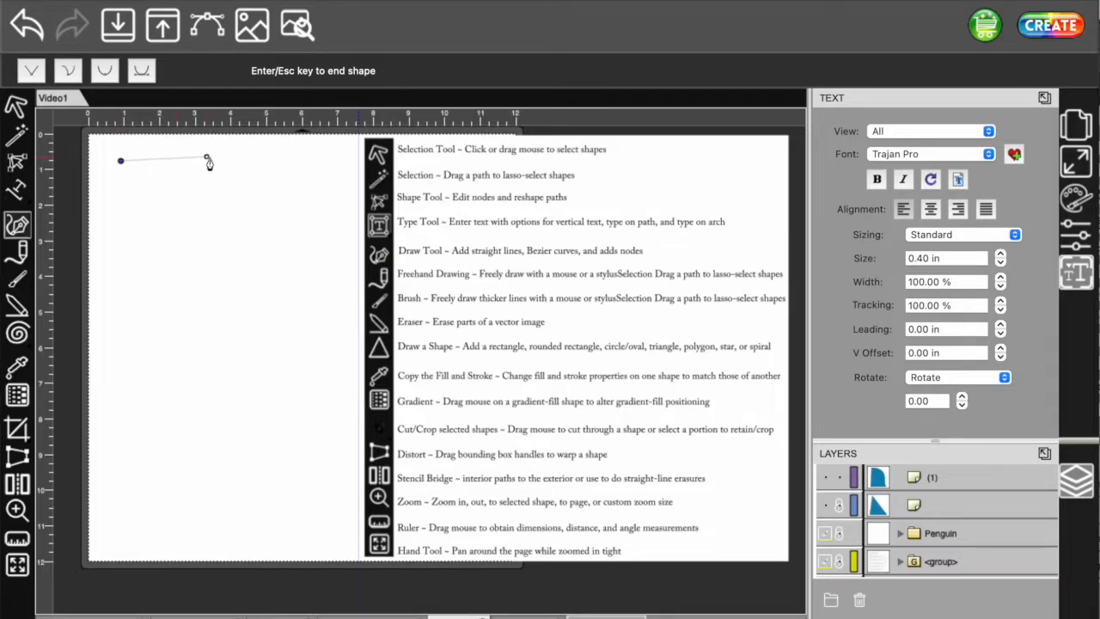
{"action": "left_click", "coordinate": [269, 172]}
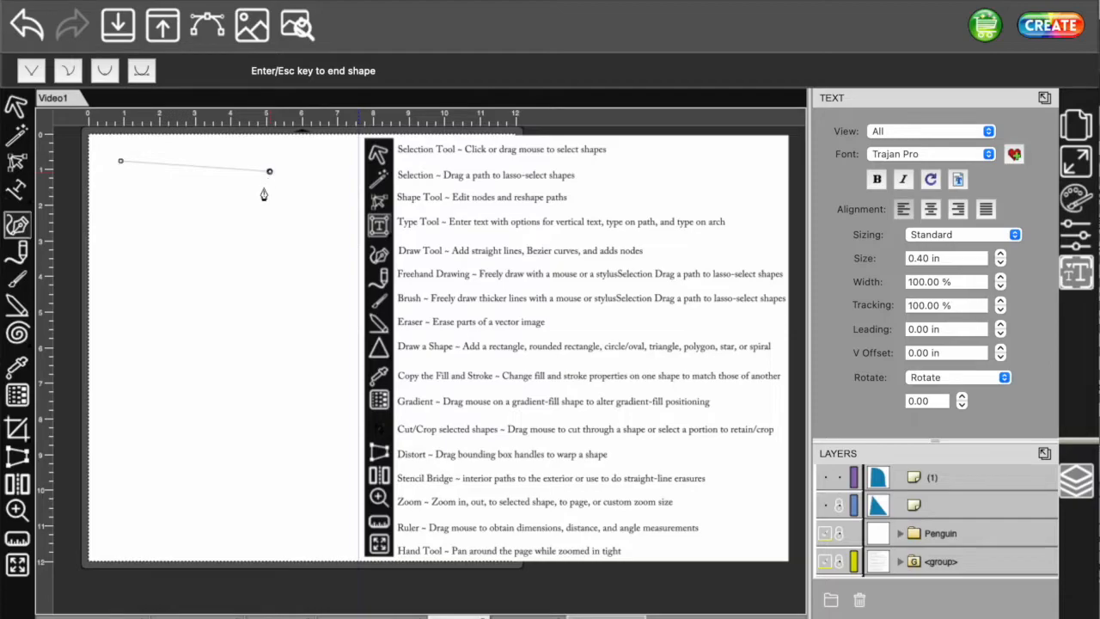
{"action": "left_click", "coordinate": [218, 283]}
{"action": "left_click_drag", "start_coordinate": [218, 283], "coordinate": [265, 285]}
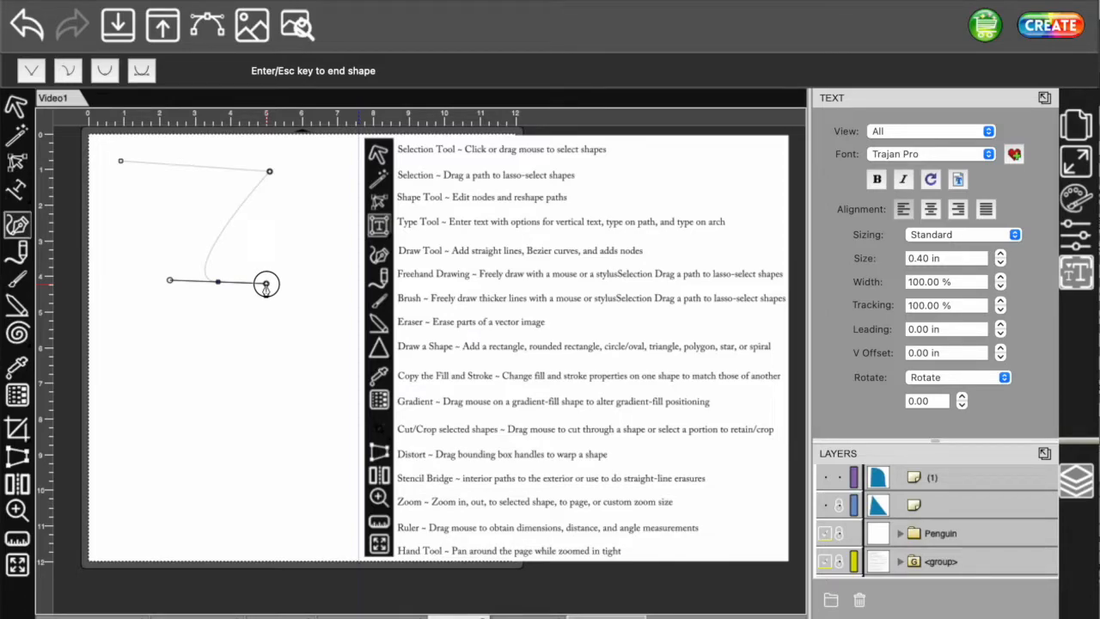
{"action": "left_click_drag", "start_coordinate": [265, 285], "coordinate": [266, 284]}
{"action": "left_click", "coordinate": [183, 414]}
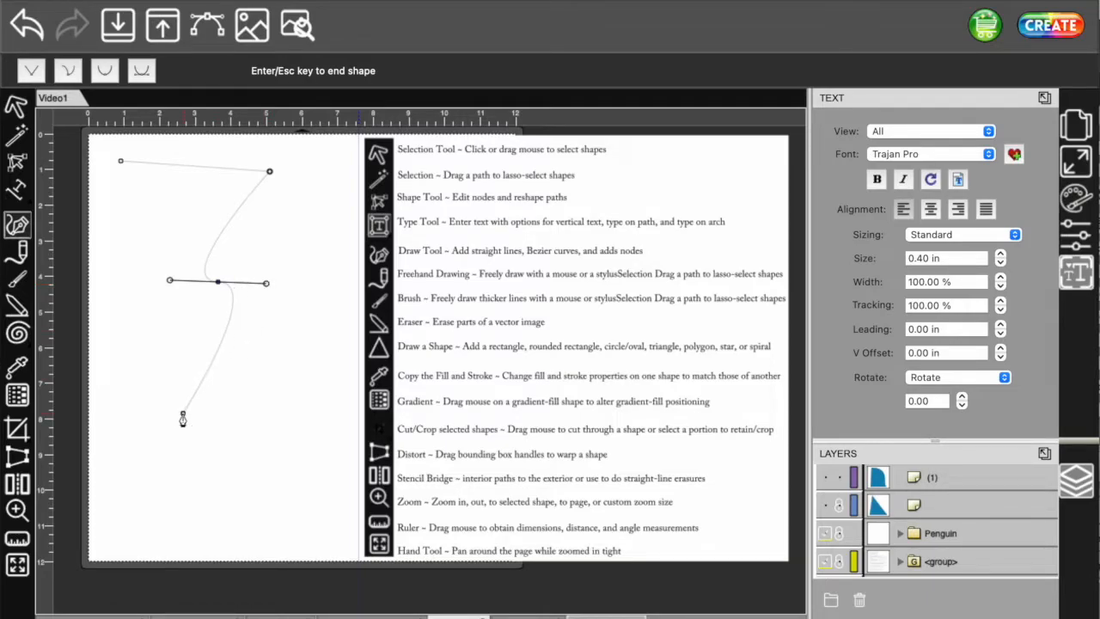
{"action": "left_click_drag", "start_coordinate": [121, 320], "coordinate": [165, 298]}
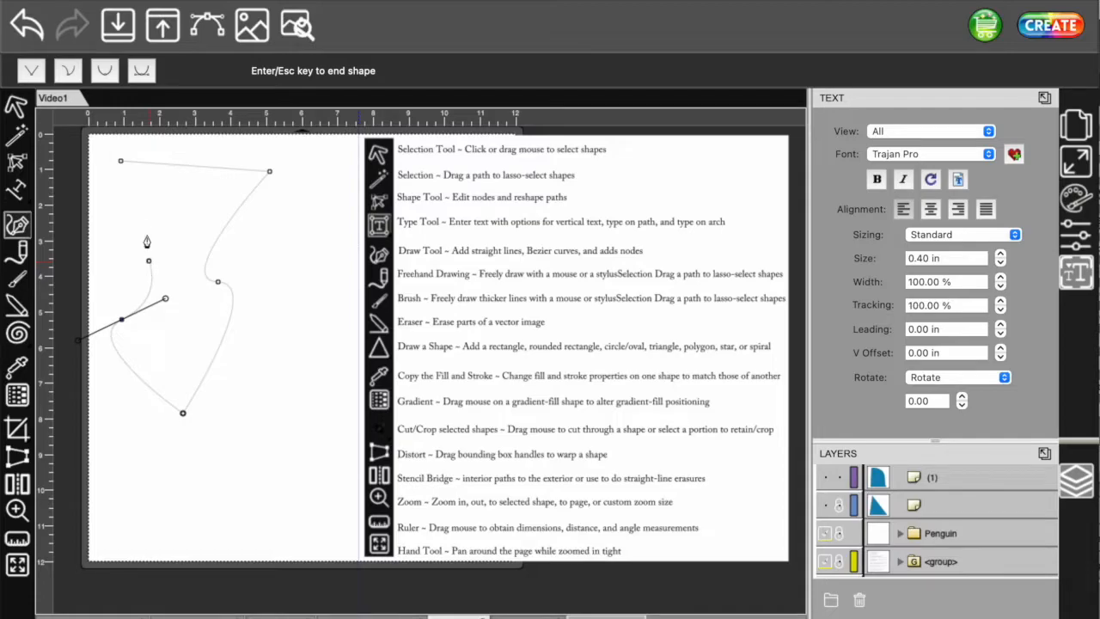
{"action": "left_click", "coordinate": [121, 165]}
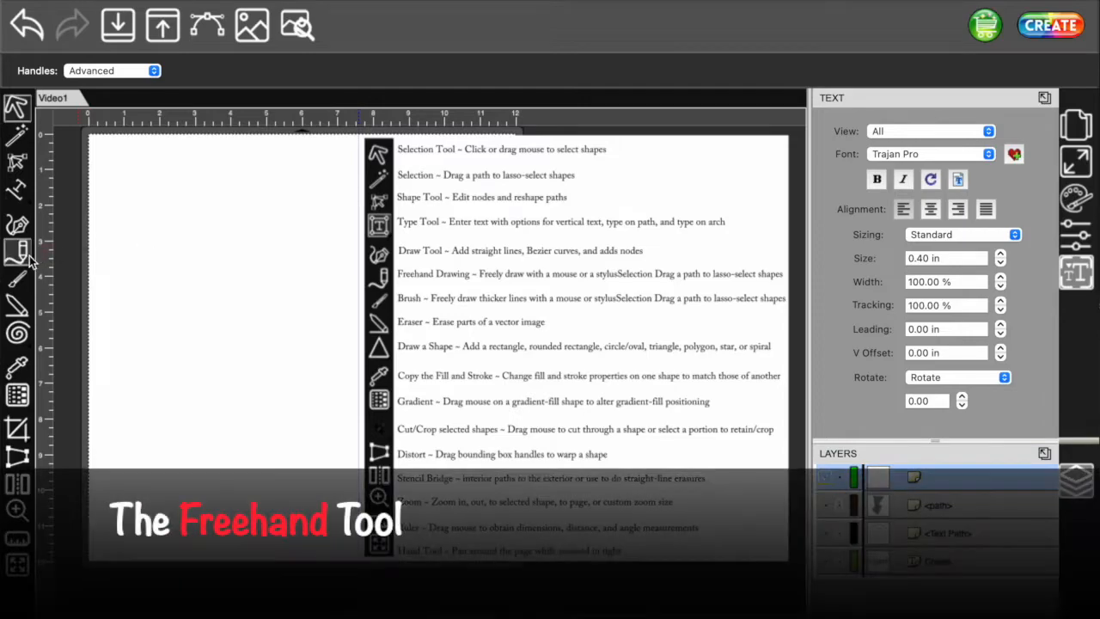
Draw a winding freehand line in the upper part of the page with freehand smoothing at 15.
{"action": "left_click", "coordinate": [28, 256]}
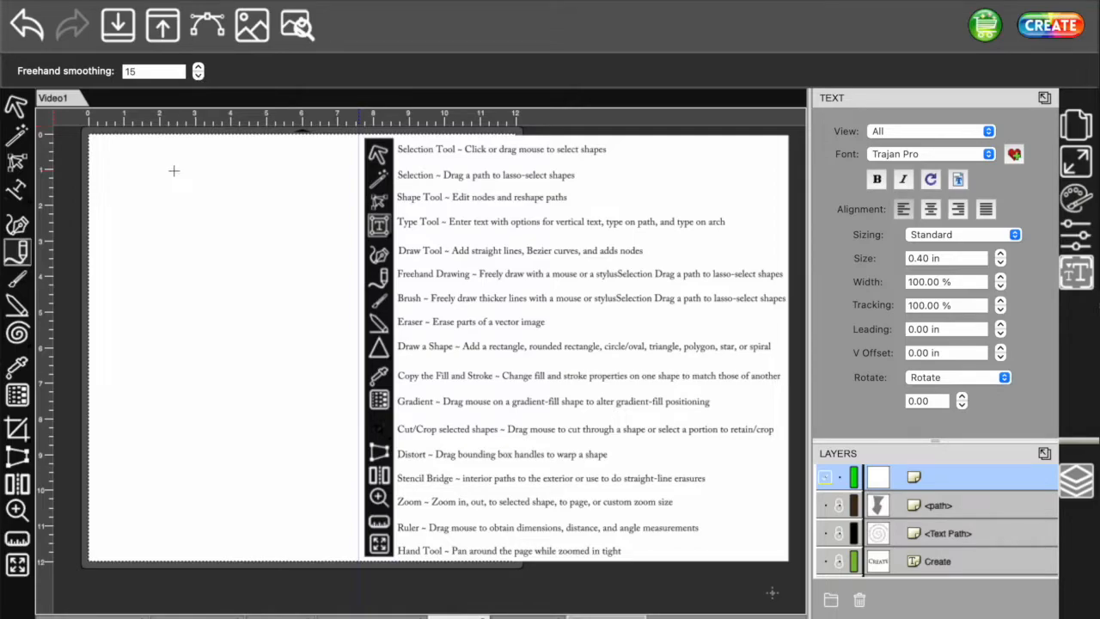
{"action": "mouse_move", "coordinate": [174, 171]}
{"action": "left_mouse_down"}
{"action": "mouse_move", "coordinate": [142, 190]}
{"action": "mouse_move", "coordinate": [132, 217]}
{"action": "mouse_move", "coordinate": [154, 224]}
{"action": "mouse_move", "coordinate": [195, 181]}
{"action": "mouse_move", "coordinate": [243, 212]}
{"action": "mouse_move", "coordinate": [148, 296]}
{"action": "mouse_move", "coordinate": [165, 307]}
{"action": "mouse_move", "coordinate": [222, 265]}
{"action": "mouse_move", "coordinate": [260, 280]}
{"action": "left_mouse_up"}
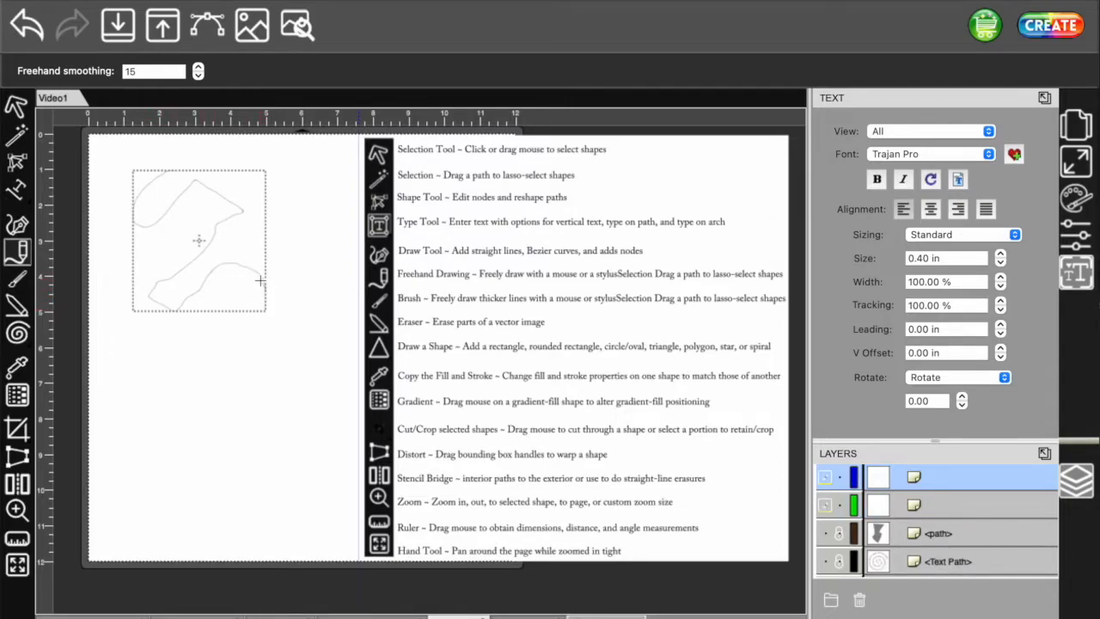
Raise the freehand smoothing and draw a second winding freehand line below the first one.
{"action": "left_click", "coordinate": [199, 68]}
{"action": "left_click", "coordinate": [199, 68]}
{"action": "left_click", "coordinate": [199, 68]}
{"action": "left_click", "coordinate": [198, 68]}
{"action": "left_click", "coordinate": [198, 68]}
{"action": "left_click", "coordinate": [199, 67]}
{"action": "left_click", "coordinate": [199, 67]}
{"action": "left_click", "coordinate": [199, 67]}
{"action": "left_click", "coordinate": [198, 68]}
{"action": "left_click", "coordinate": [199, 68]}
{"action": "left_click", "coordinate": [199, 68]}
{"action": "left_click", "coordinate": [198, 68]}
{"action": "left_click", "coordinate": [199, 68]}
{"action": "left_click", "coordinate": [199, 68]}
{"action": "left_click", "coordinate": [198, 68]}
{"action": "mouse_move", "coordinate": [158, 349]}
{"action": "left_mouse_down"}
{"action": "mouse_move", "coordinate": [148, 393]}
{"action": "mouse_move", "coordinate": [165, 400]}
{"action": "mouse_move", "coordinate": [201, 368]}
{"action": "mouse_move", "coordinate": [239, 405]}
{"action": "mouse_move", "coordinate": [172, 483]}
{"action": "mouse_move", "coordinate": [183, 505]}
{"action": "mouse_move", "coordinate": [261, 473]}
{"action": "left_mouse_up"}
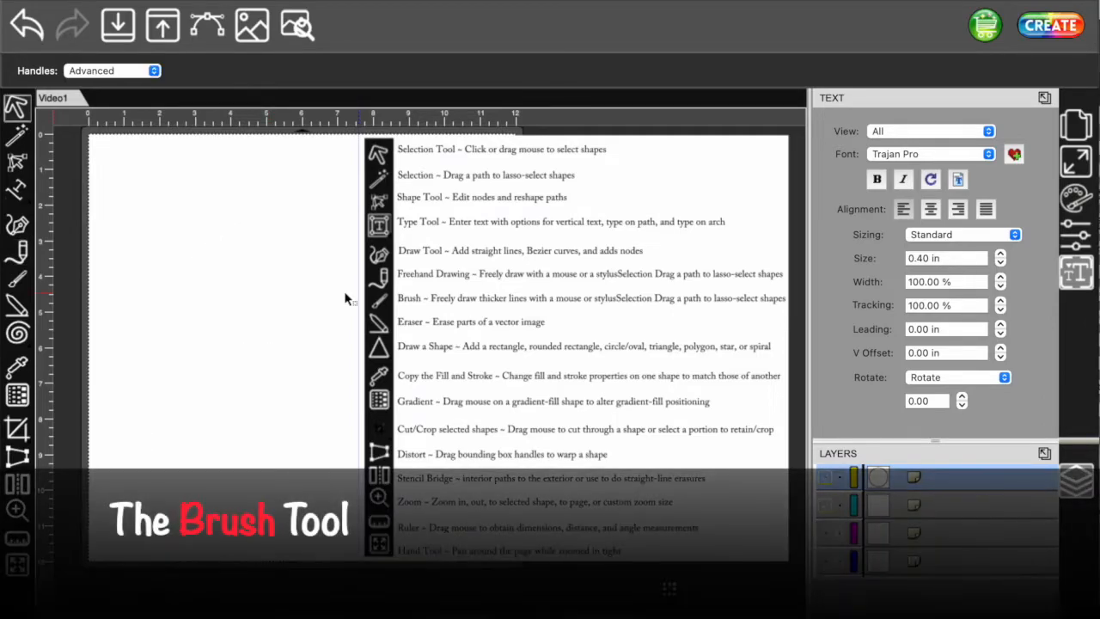
Paint a winding brush stroke in the upper part of the page with a 0.250 in brush.
{"action": "left_click", "coordinate": [18, 279]}
{"action": "mouse_move", "coordinate": [128, 151]}
{"action": "left_mouse_down"}
{"action": "mouse_move", "coordinate": [138, 220]}
{"action": "mouse_move", "coordinate": [234, 216]}
{"action": "mouse_move", "coordinate": [169, 282]}
{"action": "mouse_move", "coordinate": [263, 267]}
{"action": "mouse_move", "coordinate": [276, 243]}
{"action": "left_mouse_up"}
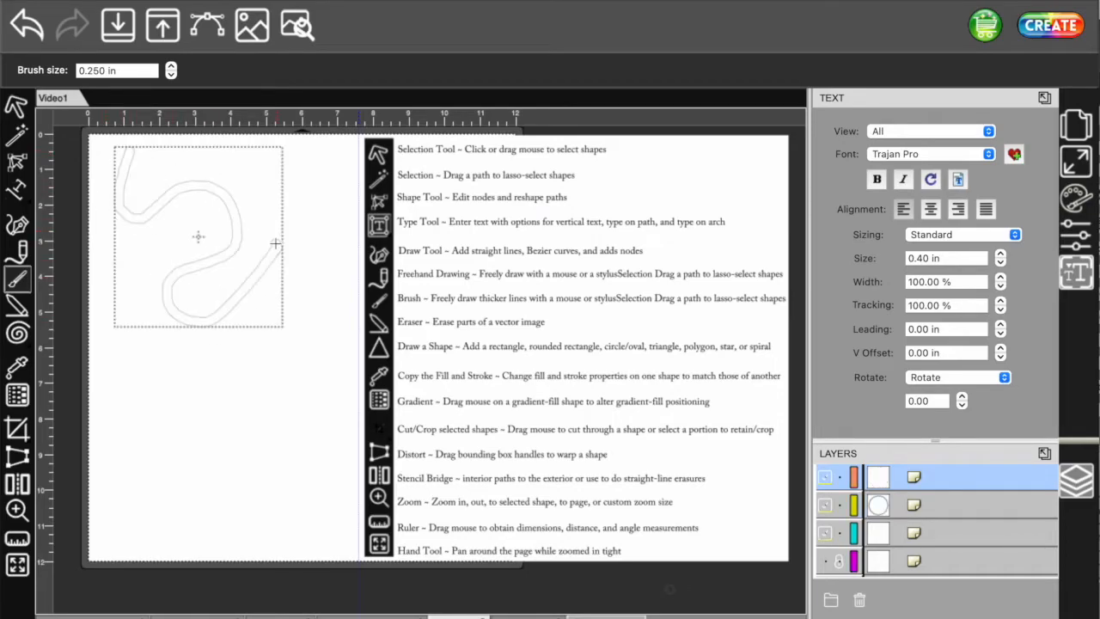
Increase the brush size and paint a much thicker winding stroke below the first brush stroke.
{"action": "left_click", "coordinate": [171, 66]}
{"action": "left_click", "coordinate": [171, 66]}
{"action": "left_click", "coordinate": [171, 67]}
{"action": "left_click", "coordinate": [171, 66]}
{"action": "left_click", "coordinate": [171, 66]}
{"action": "mouse_move", "coordinate": [153, 376]}
{"action": "left_mouse_down"}
{"action": "mouse_move", "coordinate": [127, 441]}
{"action": "mouse_move", "coordinate": [266, 415]}
{"action": "mouse_move", "coordinate": [278, 490]}
{"action": "left_mouse_up"}
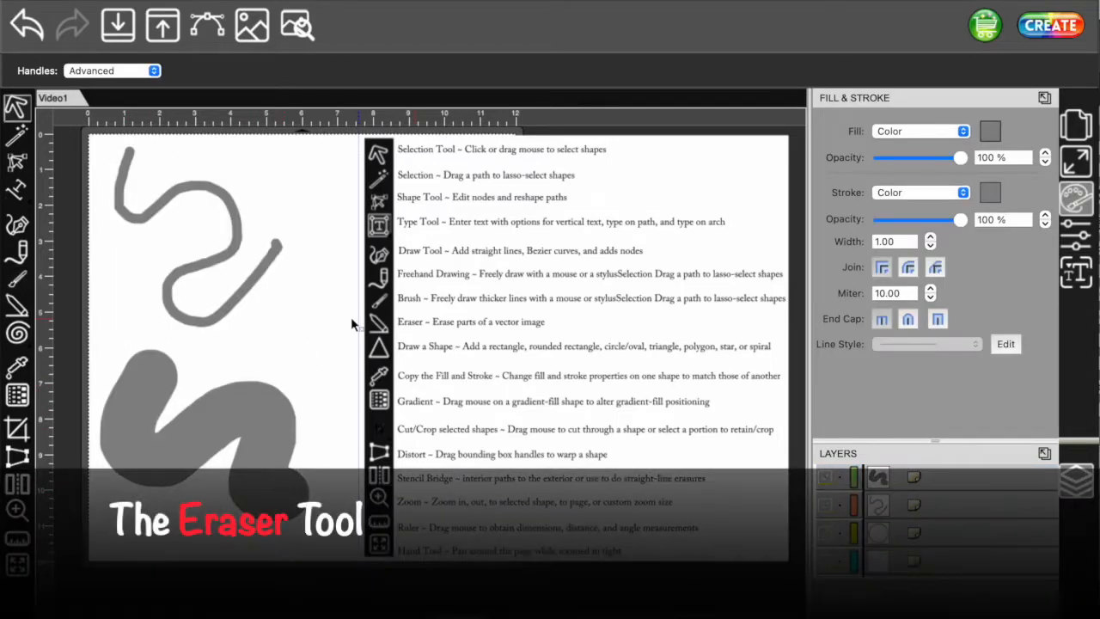
Erase gaps through the thin brush stroke with a 0.250 in circular eraser, keeping closed paths.
{"action": "left_click", "coordinate": [19, 304]}
{"action": "mouse_move", "coordinate": [157, 175]}
{"action": "left_mouse_down"}
{"action": "mouse_move", "coordinate": [177, 217]}
{"action": "mouse_move", "coordinate": [235, 248]}
{"action": "mouse_move", "coordinate": [277, 223]}
{"action": "left_mouse_up"}
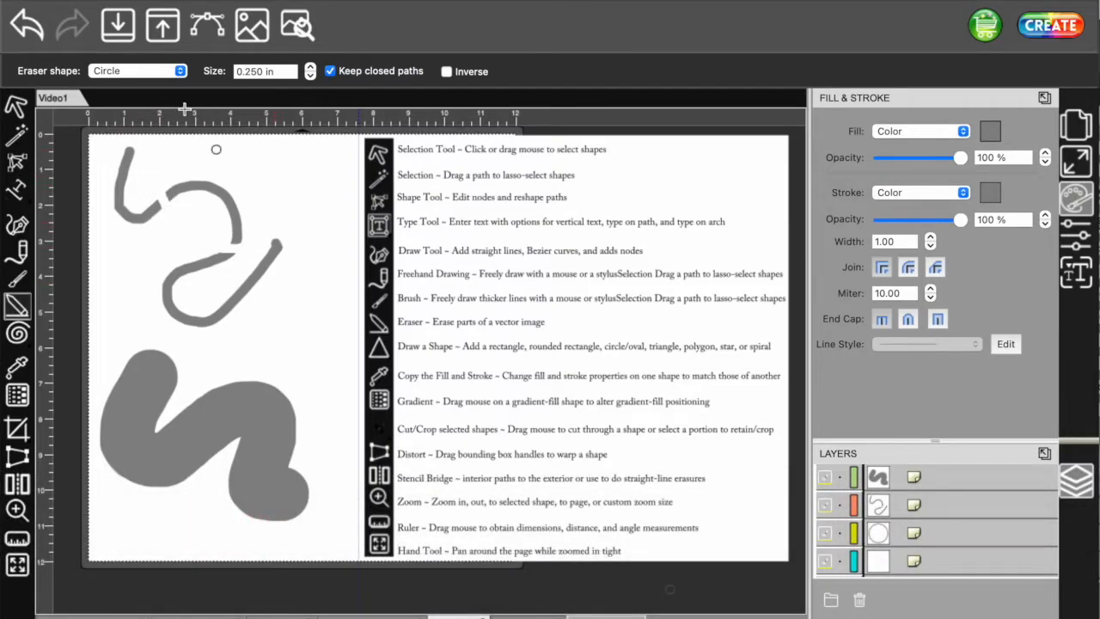
Change the eraser shape, increase its size, and erase across both ends of the thick brush stroke.
{"action": "left_click", "coordinate": [171, 71]}
{"action": "left_click", "coordinate": [172, 89]}
{"action": "left_click", "coordinate": [309, 66]}
{"action": "left_click", "coordinate": [309, 66]}
{"action": "left_click_drag", "start_coordinate": [135, 332], "coordinate": [143, 447]}
{"action": "mouse_move", "coordinate": [260, 479]}
{"action": "left_mouse_down"}
{"action": "mouse_move", "coordinate": [249, 425]}
{"action": "mouse_move", "coordinate": [207, 410]}
{"action": "mouse_move", "coordinate": [272, 330]}
{"action": "left_mouse_up"}
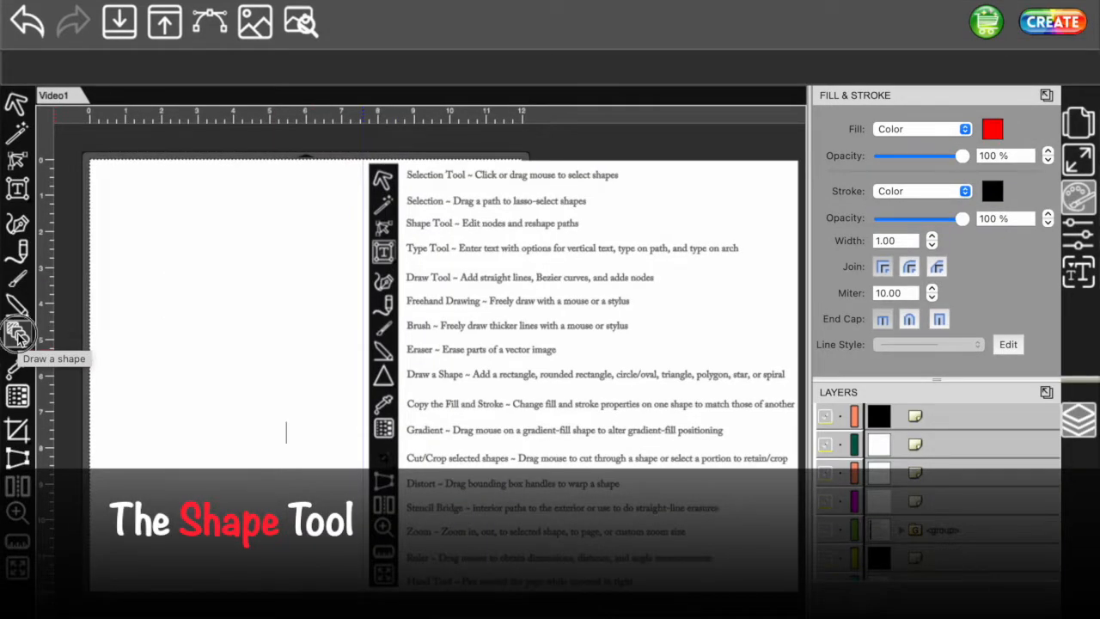
Draw a red rectangle about 4.6 in by 1.7 in near the page's upper edge and a second rectangle below it.
{"action": "left_click", "coordinate": [19, 336]}
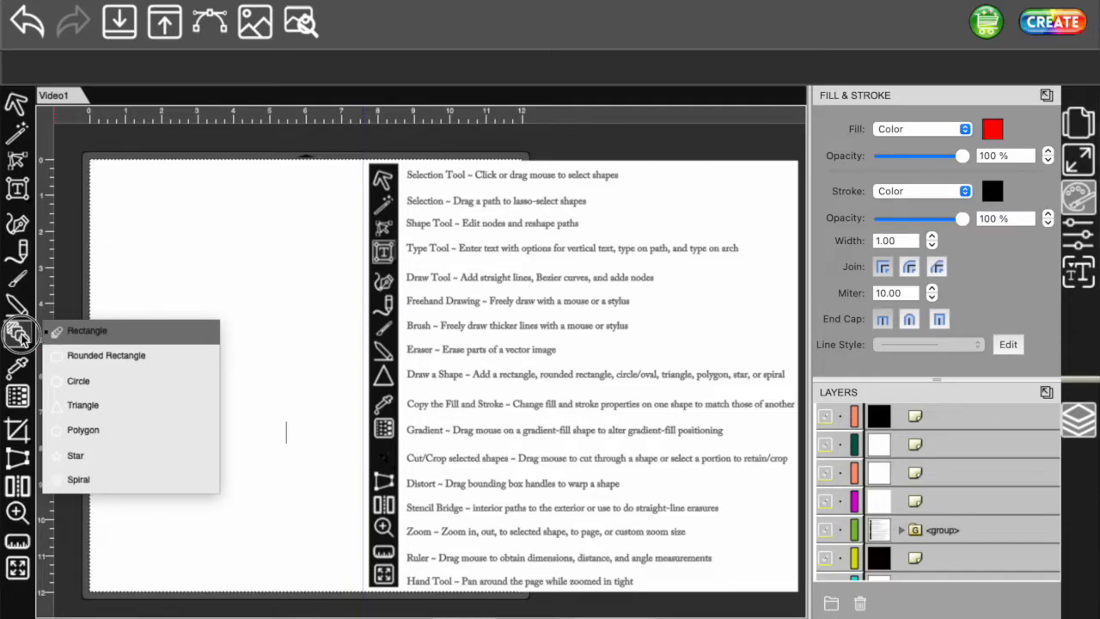
{"action": "left_click", "coordinate": [156, 340]}
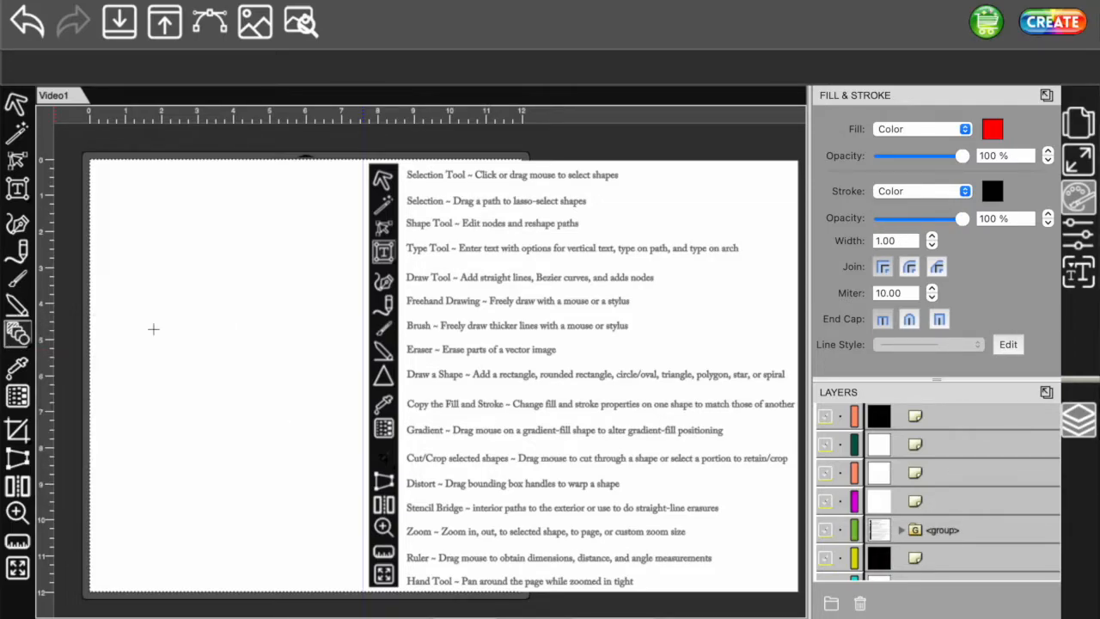
{"action": "left_click_drag", "start_coordinate": [132, 209], "coordinate": [299, 270]}
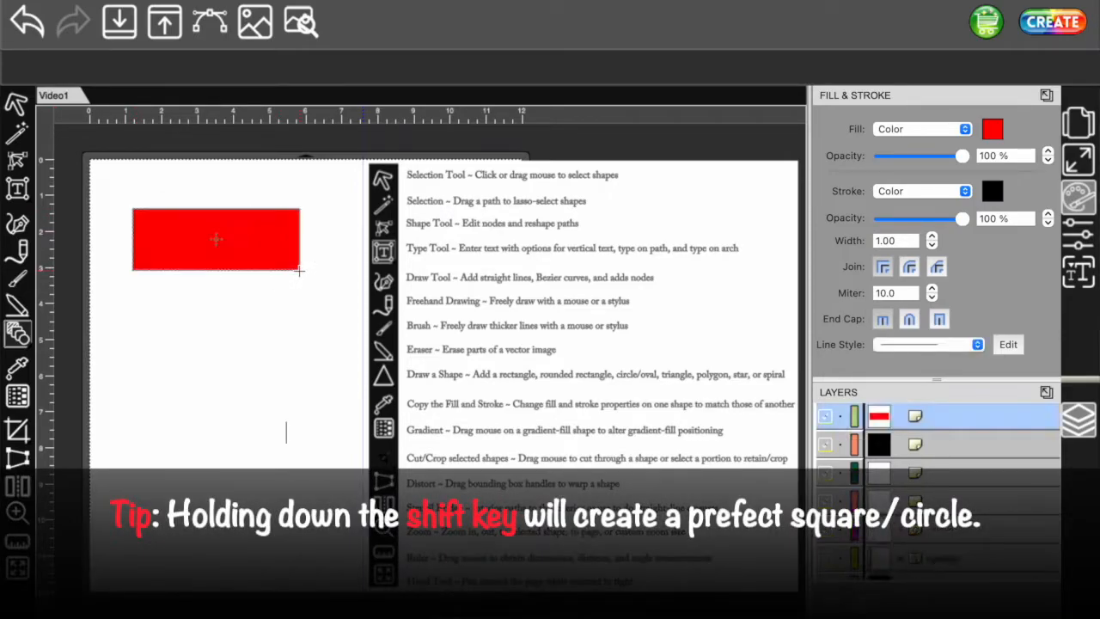
{"action": "mouse_move", "coordinate": [134, 284]}
{"action": "left_mouse_down"}
{"action": "mouse_move", "coordinate": [295, 351]}
{"action": "mouse_move", "coordinate": [298, 366]}
{"action": "left_mouse_up"}
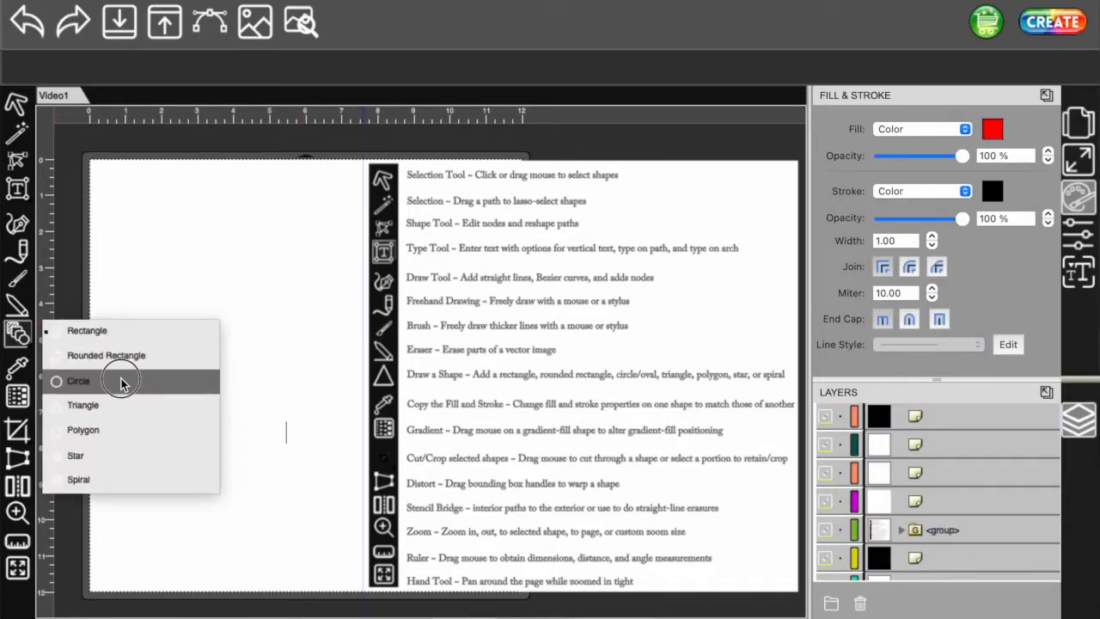
Draw two shapes side by side in the upper half of the page with the Circle shape.
{"action": "left_click", "coordinate": [121, 383]}
{"action": "left_click_drag", "start_coordinate": [141, 222], "coordinate": [206, 327]}
{"action": "left_click_drag", "start_coordinate": [236, 223], "coordinate": [309, 327]}
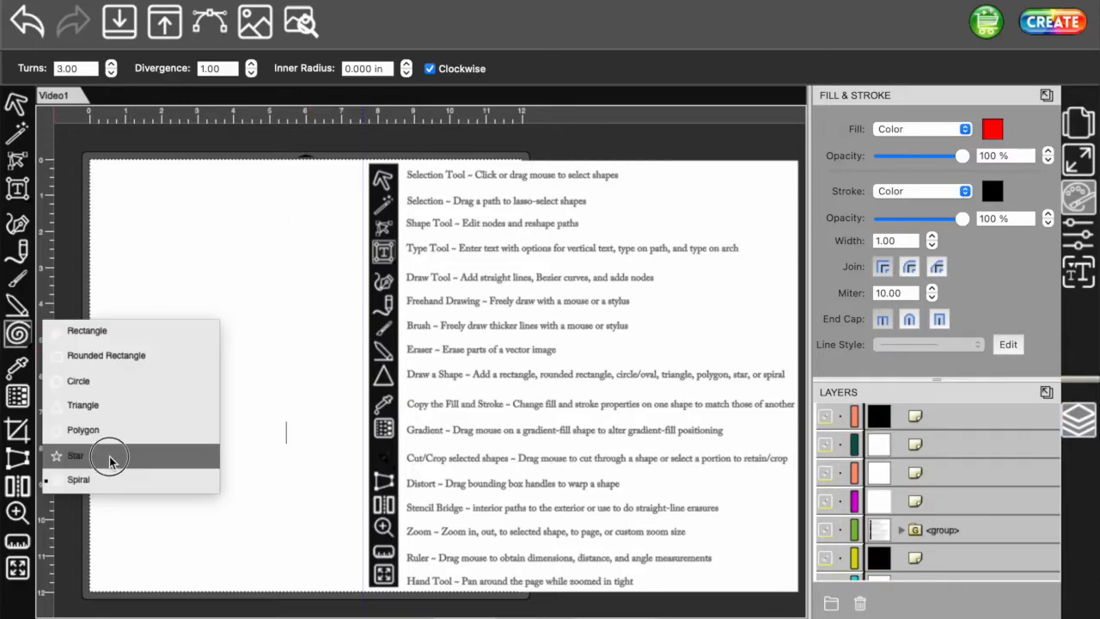
Draw a red star about 3.9 in wide in the upper part of the page and set its points to 6.
{"action": "left_click", "coordinate": [106, 456]}
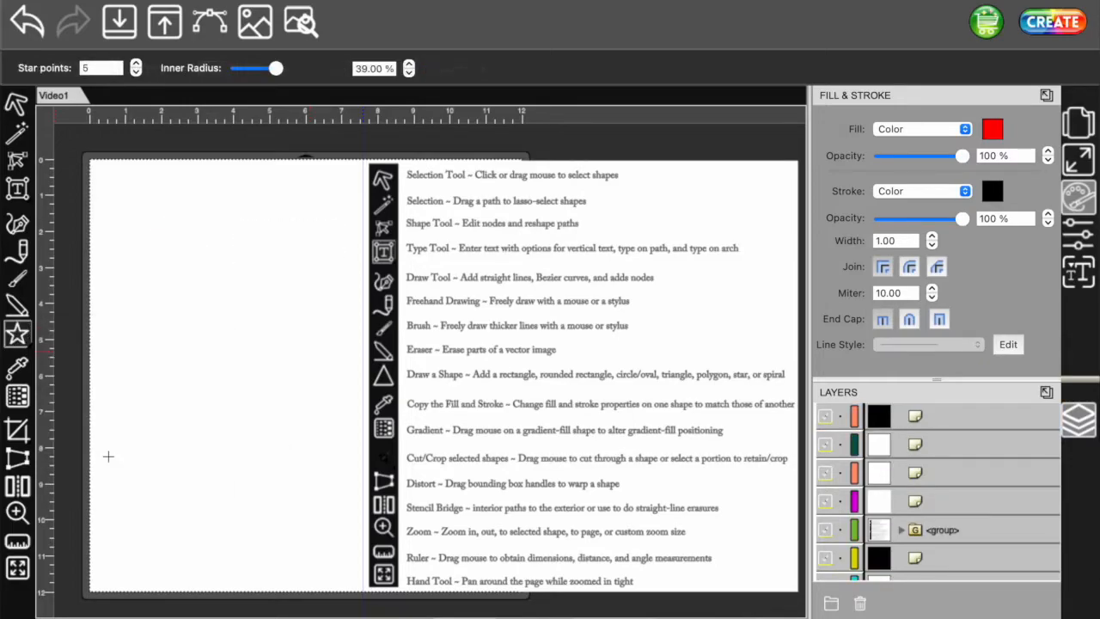
{"action": "left_click_drag", "start_coordinate": [178, 276], "coordinate": [243, 342]}
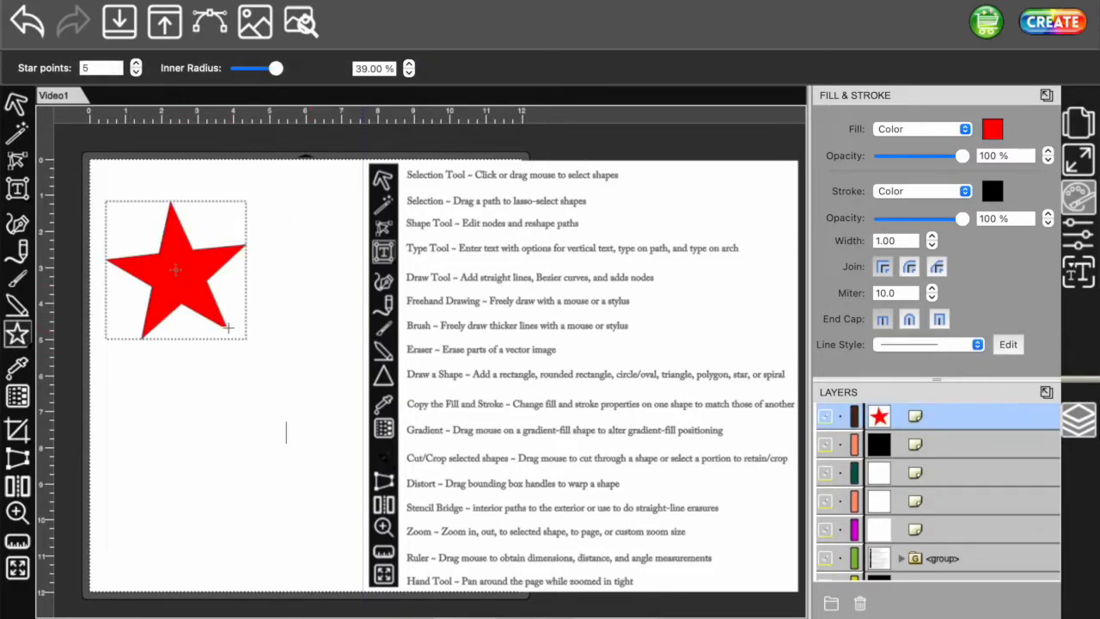
{"action": "left_click", "coordinate": [136, 64]}
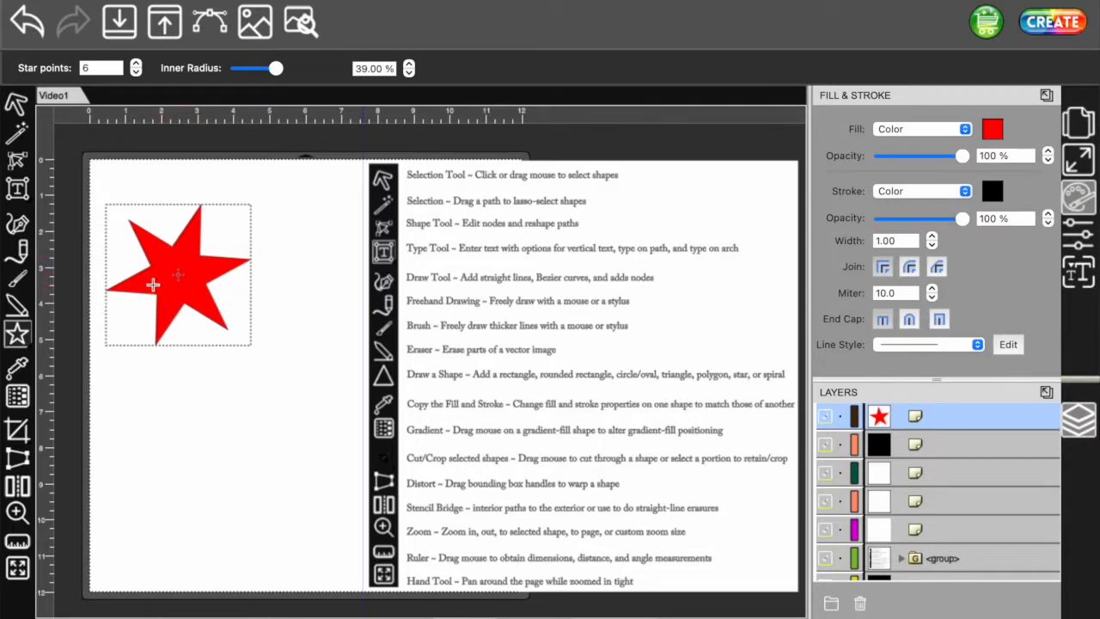
Lower the star's inner radius to 34% and raise it to 36%.
{"action": "left_click", "coordinate": [409, 73]}
{"action": "left_click", "coordinate": [409, 73]}
{"action": "left_click", "coordinate": [409, 73]}
{"action": "left_click", "coordinate": [409, 73]}
{"action": "left_click", "coordinate": [410, 73]}
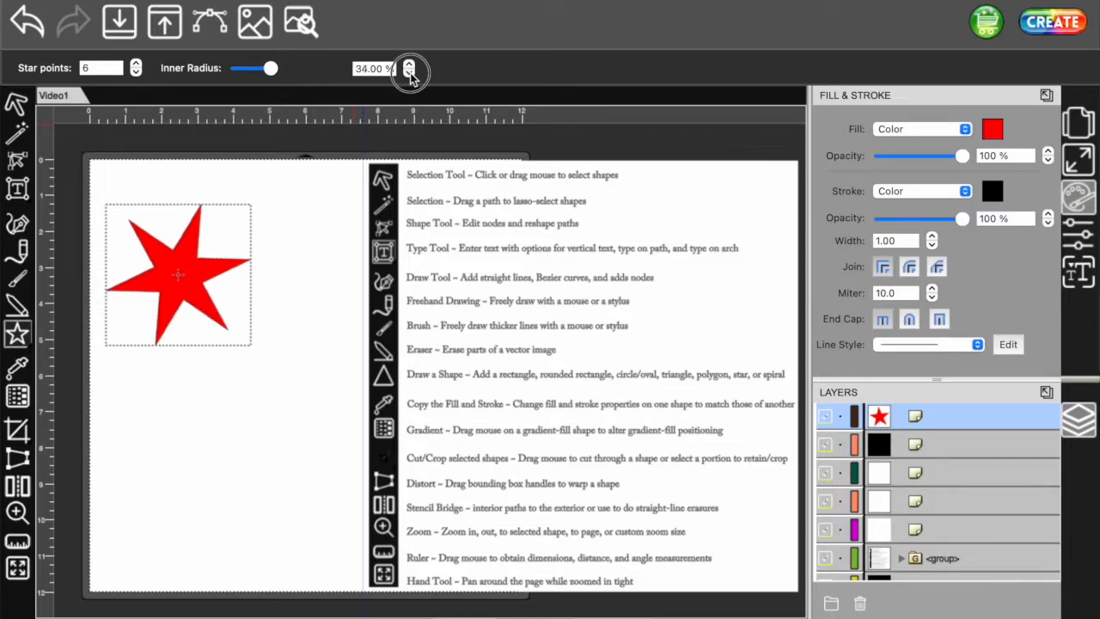
{"action": "left_click", "coordinate": [410, 64]}
Draw a clockwise spiral with 3 turns, about 3 in wide, below the star.
{"action": "left_click", "coordinate": [24, 344]}
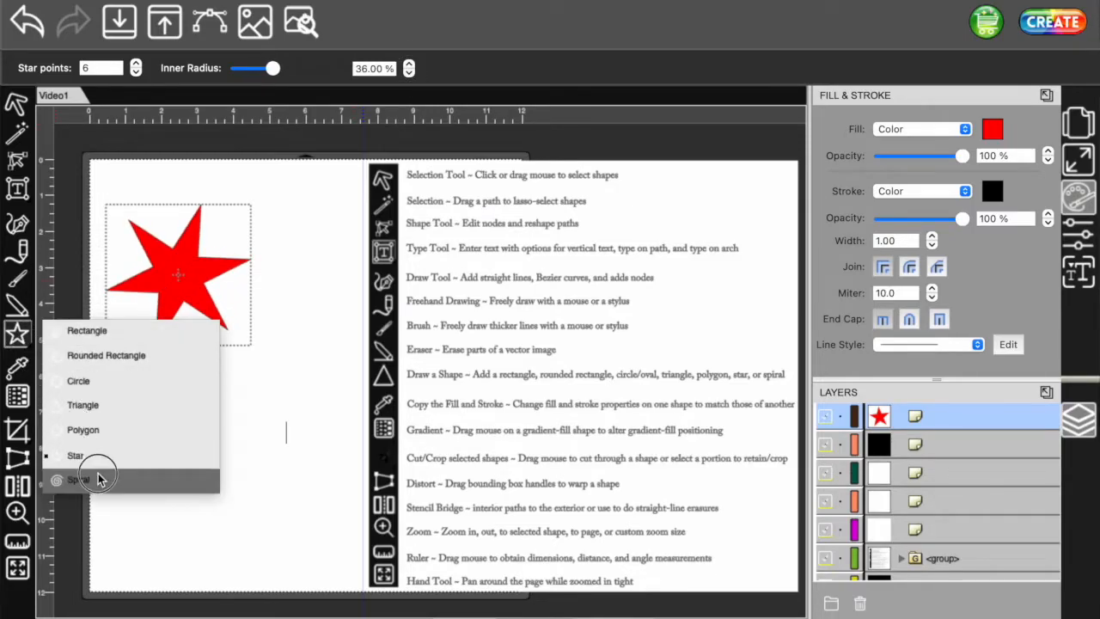
{"action": "left_click", "coordinate": [98, 477]}
{"action": "left_click_drag", "start_coordinate": [190, 411], "coordinate": [226, 450]}
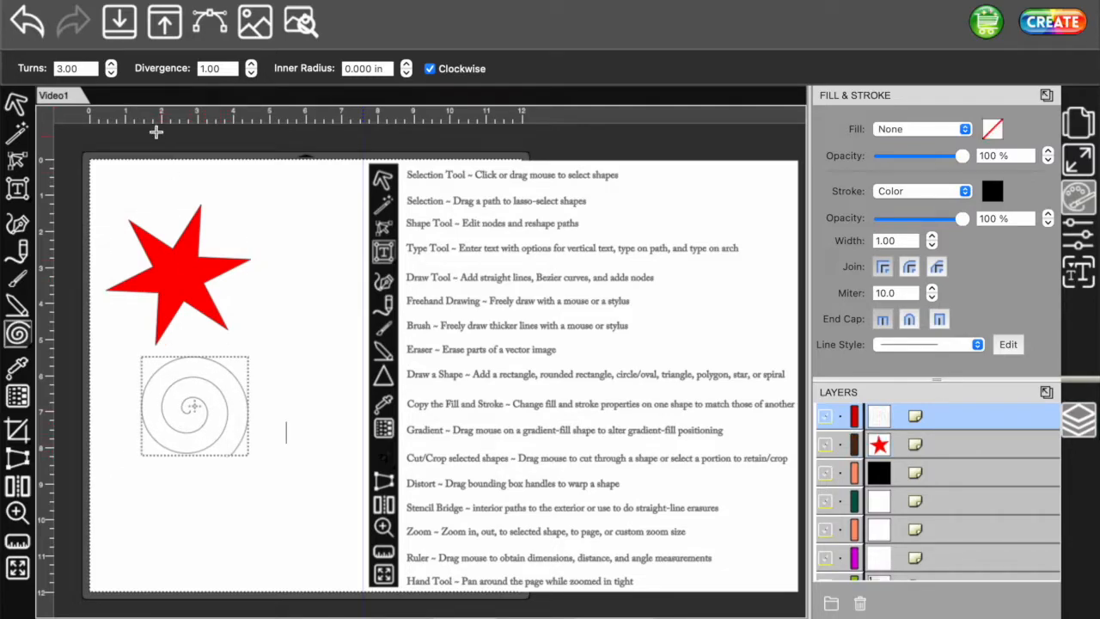
Try the spiral with 7 turns and return it to 3 turns.
{"action": "left_click", "coordinate": [111, 64]}
{"action": "left_click", "coordinate": [111, 65]}
{"action": "left_click", "coordinate": [111, 65]}
{"action": "left_click", "coordinate": [110, 64]}
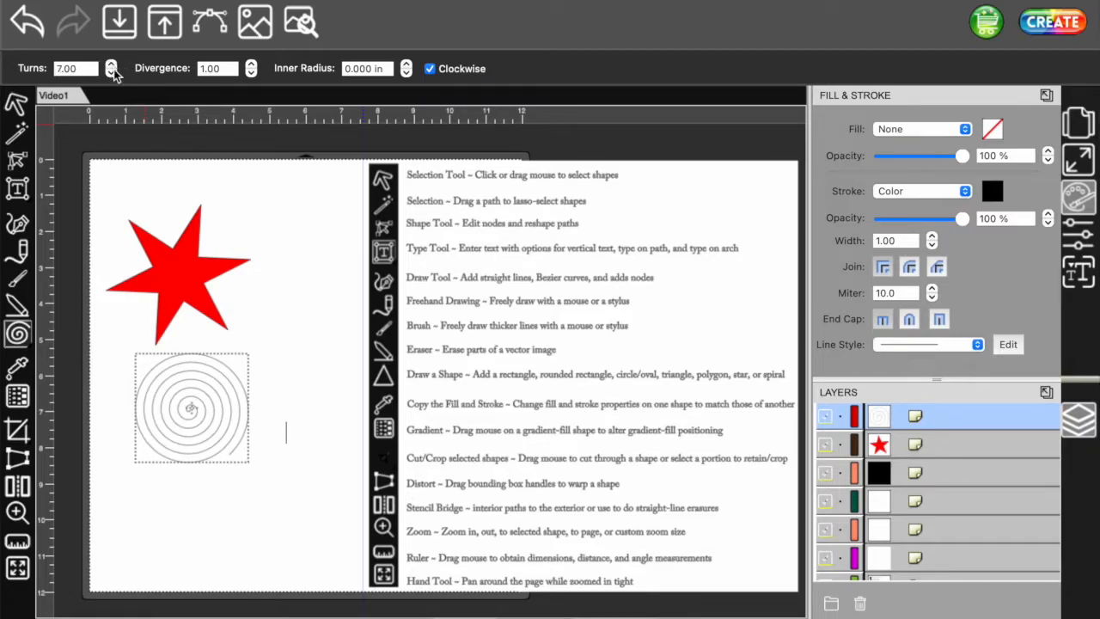
{"action": "left_click", "coordinate": [111, 72]}
{"action": "left_click", "coordinate": [111, 72]}
{"action": "left_click", "coordinate": [111, 72]}
{"action": "left_click", "coordinate": [111, 72]}
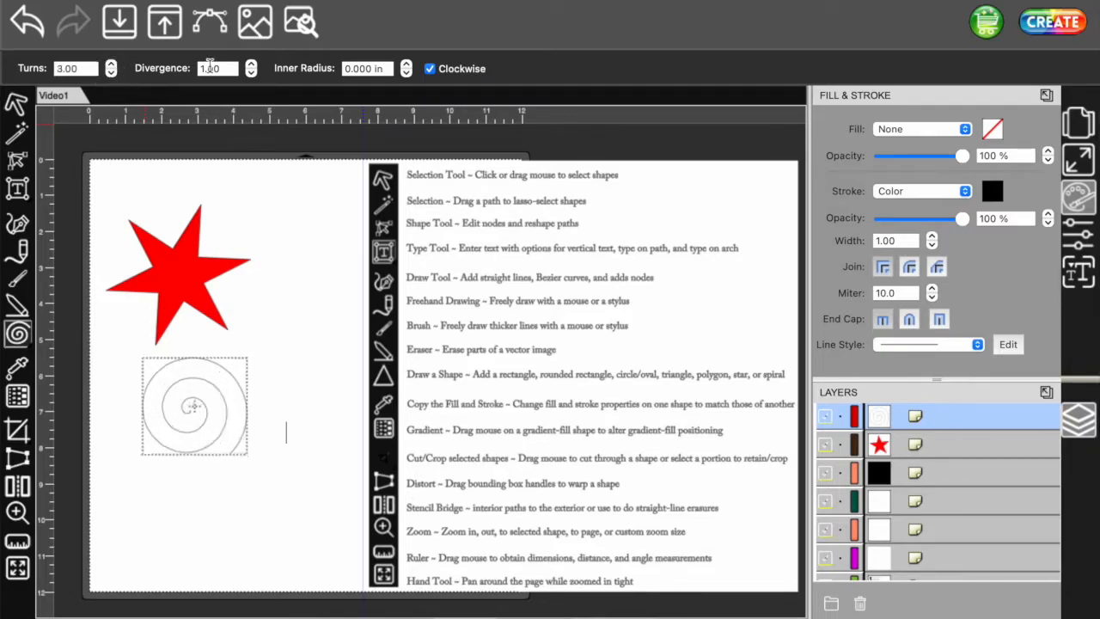
Lower the spiral's divergence to 0.50 and raise it to 0.70.
{"action": "left_click", "coordinate": [250, 73]}
{"action": "left_click", "coordinate": [251, 74]}
{"action": "left_click", "coordinate": [251, 74]}
{"action": "left_click", "coordinate": [251, 73]}
{"action": "left_click", "coordinate": [251, 73]}
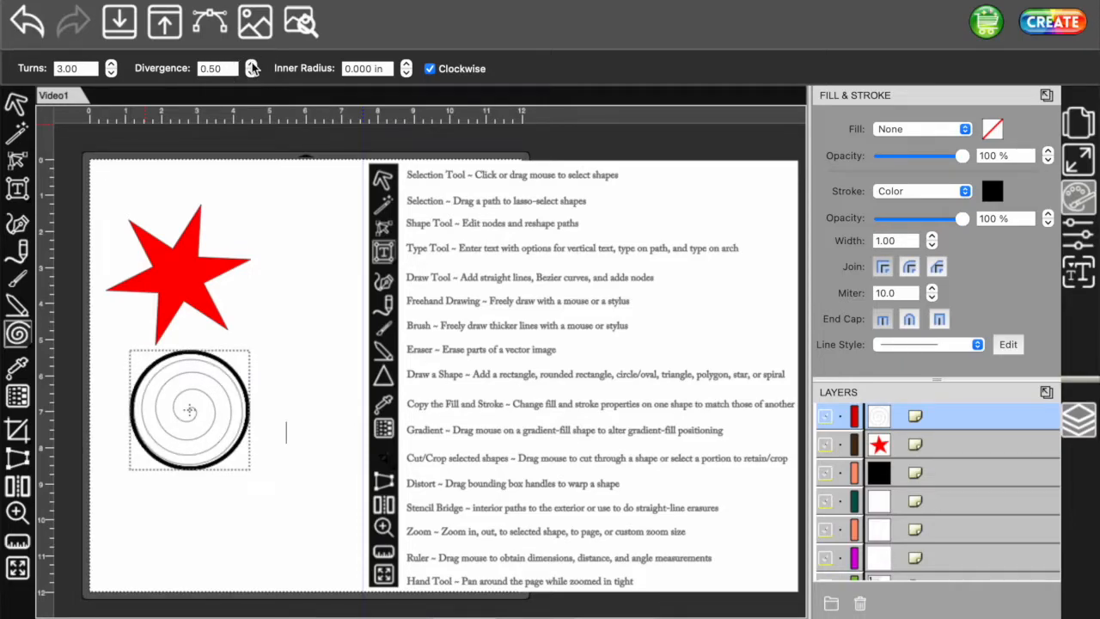
{"action": "left_click", "coordinate": [251, 64]}
{"action": "left_click", "coordinate": [251, 65]}
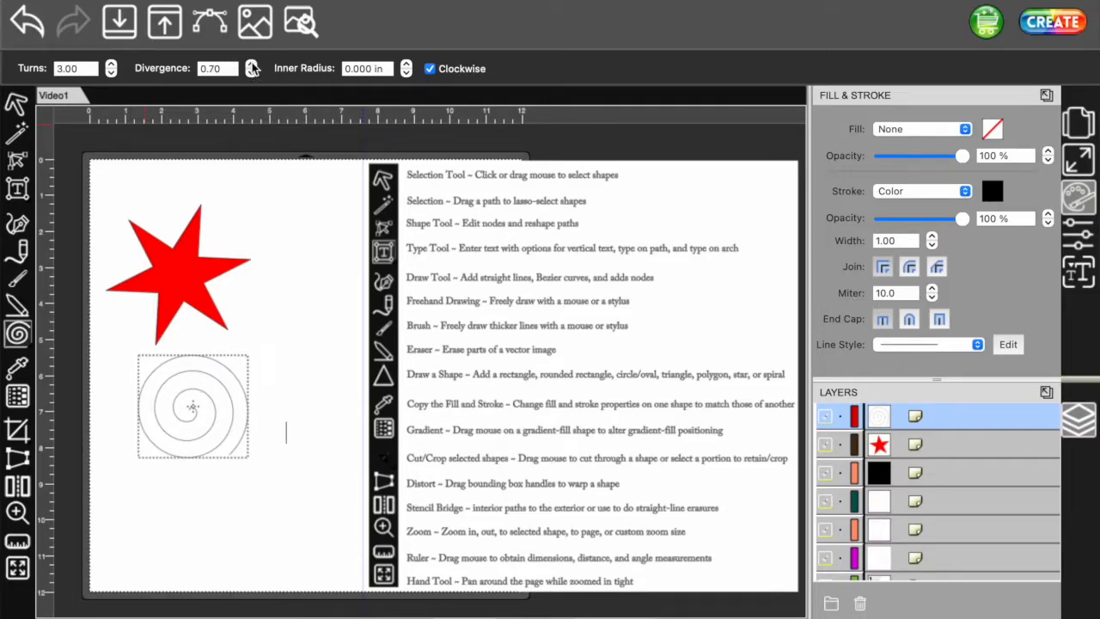
Adjust the spiral's inner radius up and down, ending at 0.20 in, and toggle its clockwise direction.
{"action": "left_click", "coordinate": [406, 64]}
{"action": "left_click", "coordinate": [407, 64]}
{"action": "left_click", "coordinate": [407, 64]}
{"action": "left_click", "coordinate": [406, 73]}
{"action": "left_click", "coordinate": [406, 74]}
{"action": "left_click", "coordinate": [407, 73]}
{"action": "left_click", "coordinate": [430, 69]}
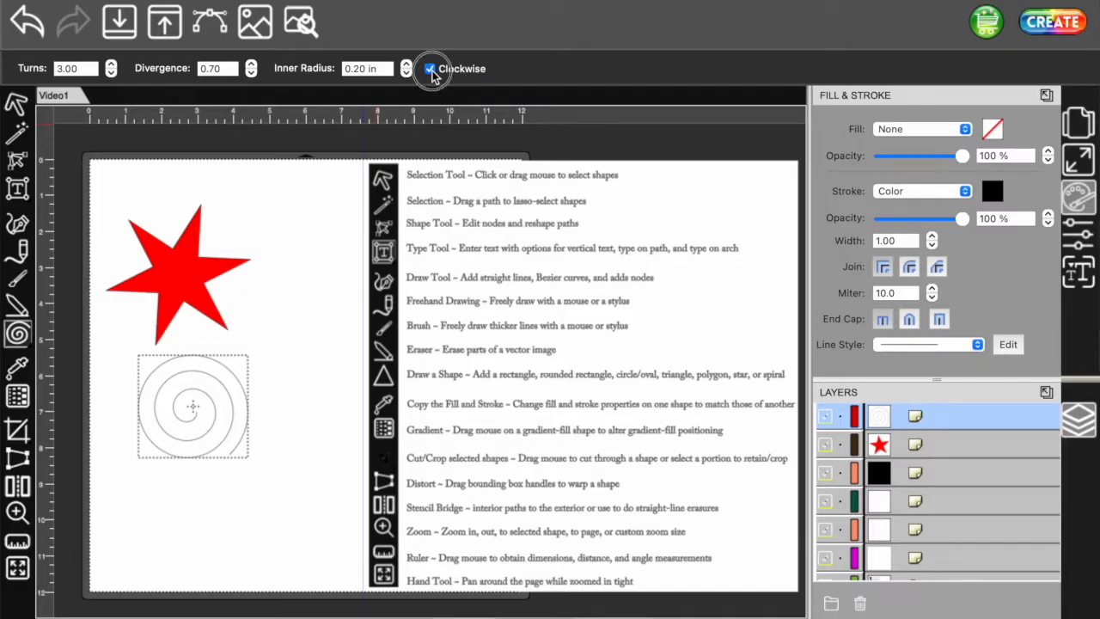
{"action": "left_click", "coordinate": [430, 69]}
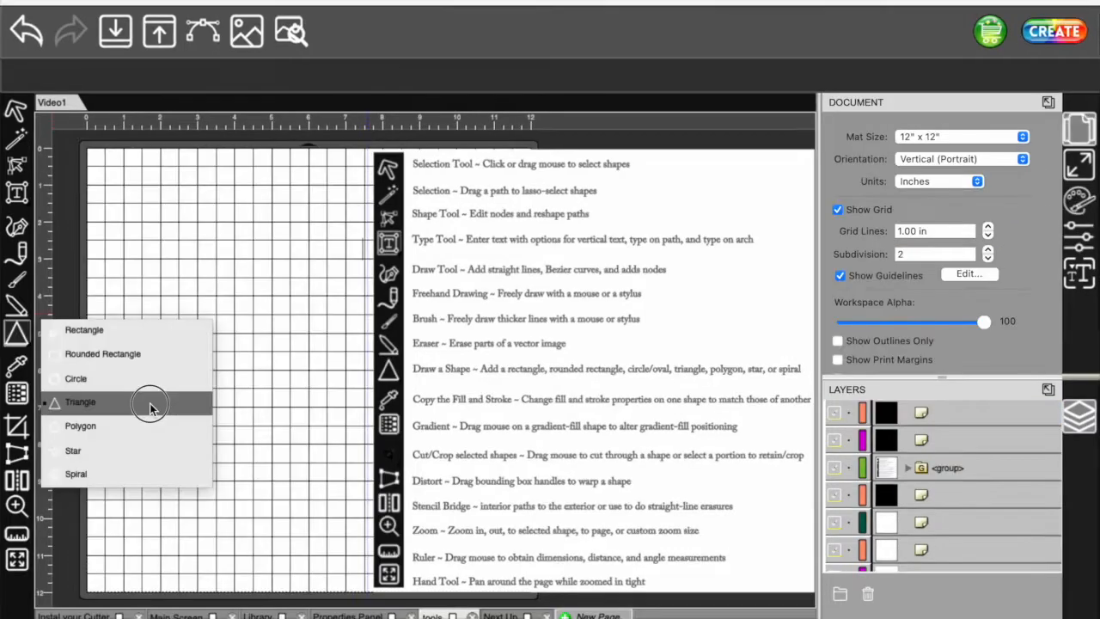
Draw a triangle about 4.2 in wide and tall on the page and a narrower one about 2.5 in wide below it.
{"action": "left_click", "coordinate": [147, 403]}
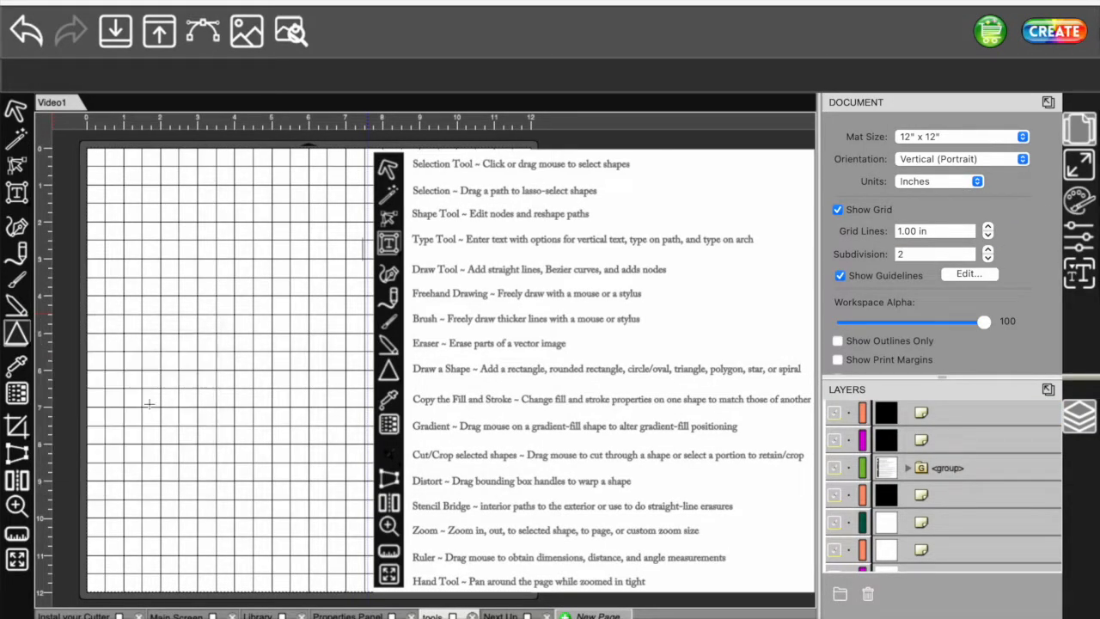
{"action": "left_click_drag", "start_coordinate": [153, 214], "coordinate": [284, 369]}
{"action": "left_click_drag", "start_coordinate": [166, 402], "coordinate": [258, 550]}
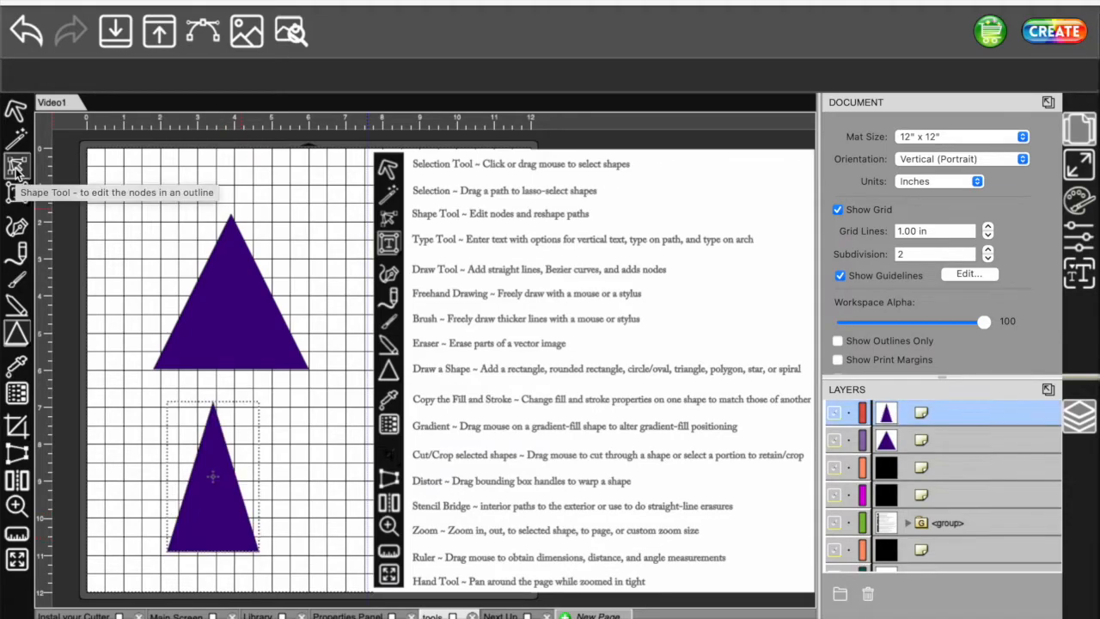
Reshape the lower triangle with the Shape Tool by moving its apex node about 3 in to the right.
{"action": "left_click", "coordinate": [17, 167]}
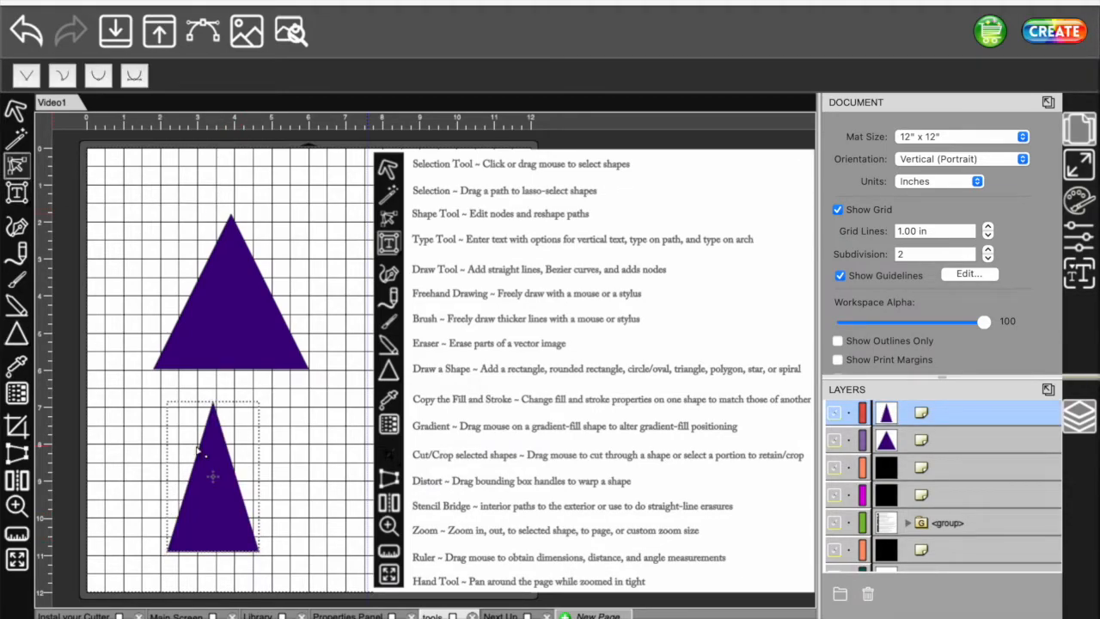
{"action": "left_click_drag", "start_coordinate": [213, 403], "coordinate": [325, 421]}
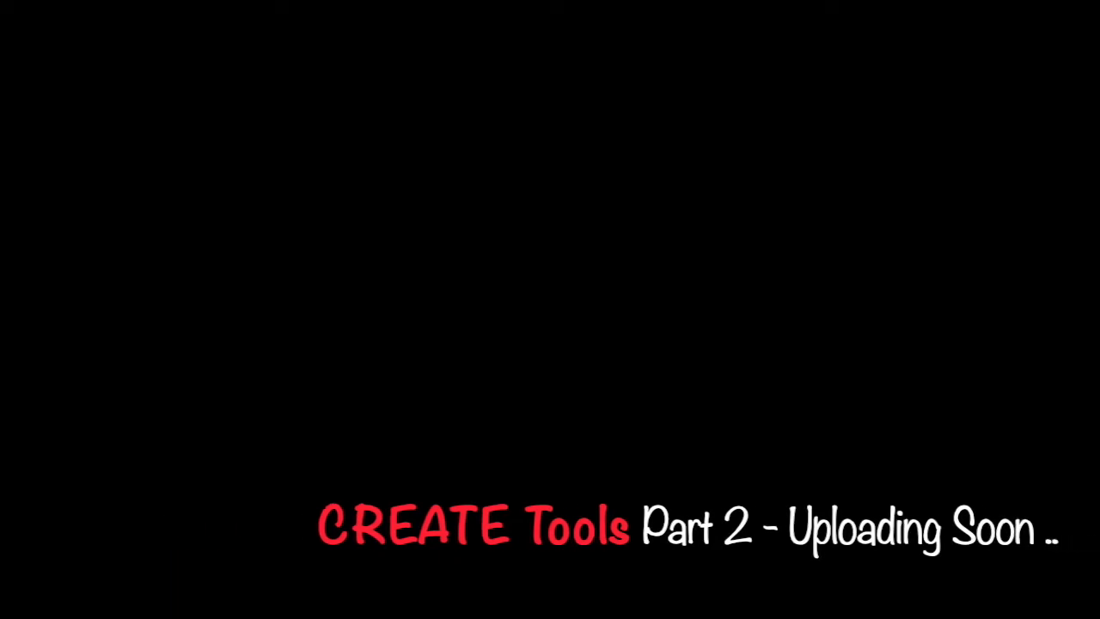